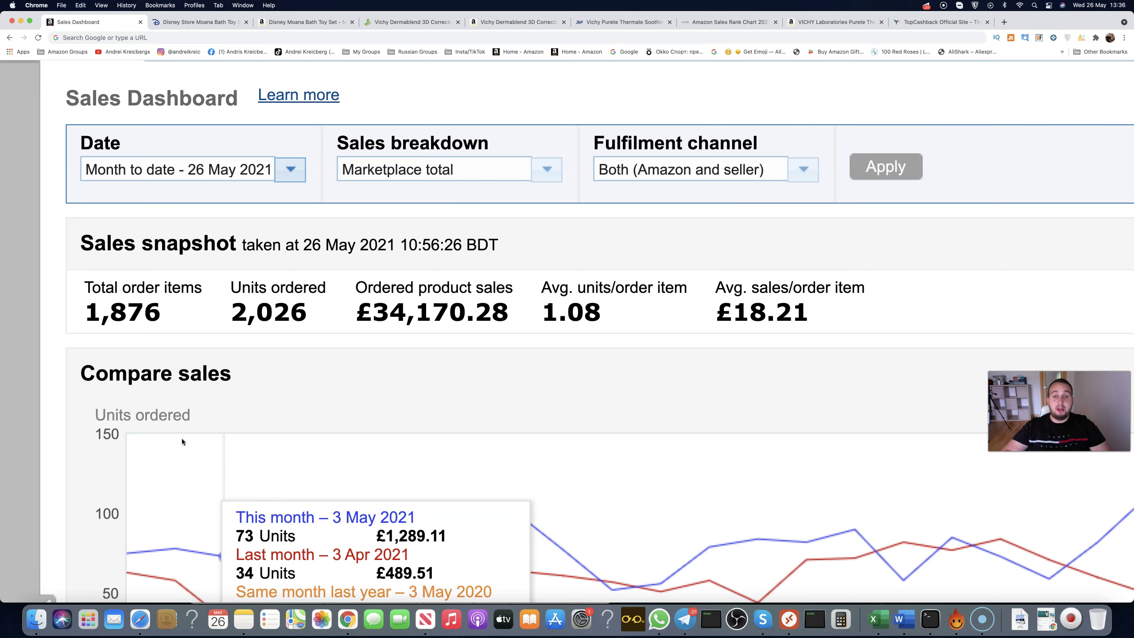
- Switch the Sales Dashboard to Today (26 May 2021), showing 21 units and £257.62 sales
{"action": "left_click", "coordinate": [291, 169]}
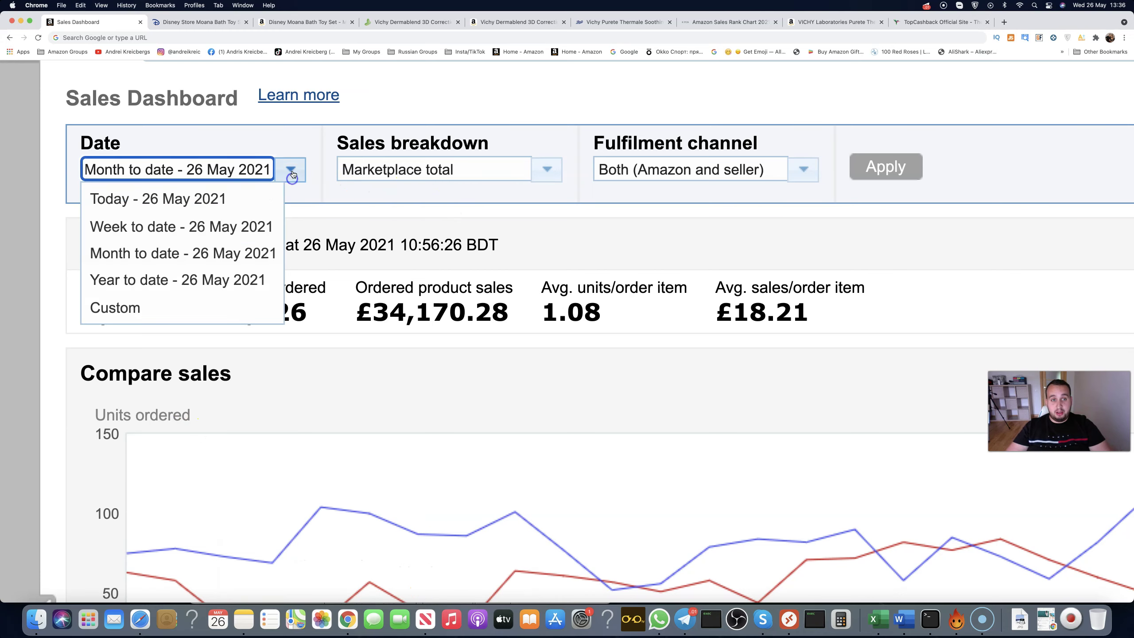
{"action": "left_click", "coordinate": [169, 196]}
{"action": "left_click", "coordinate": [886, 167]}
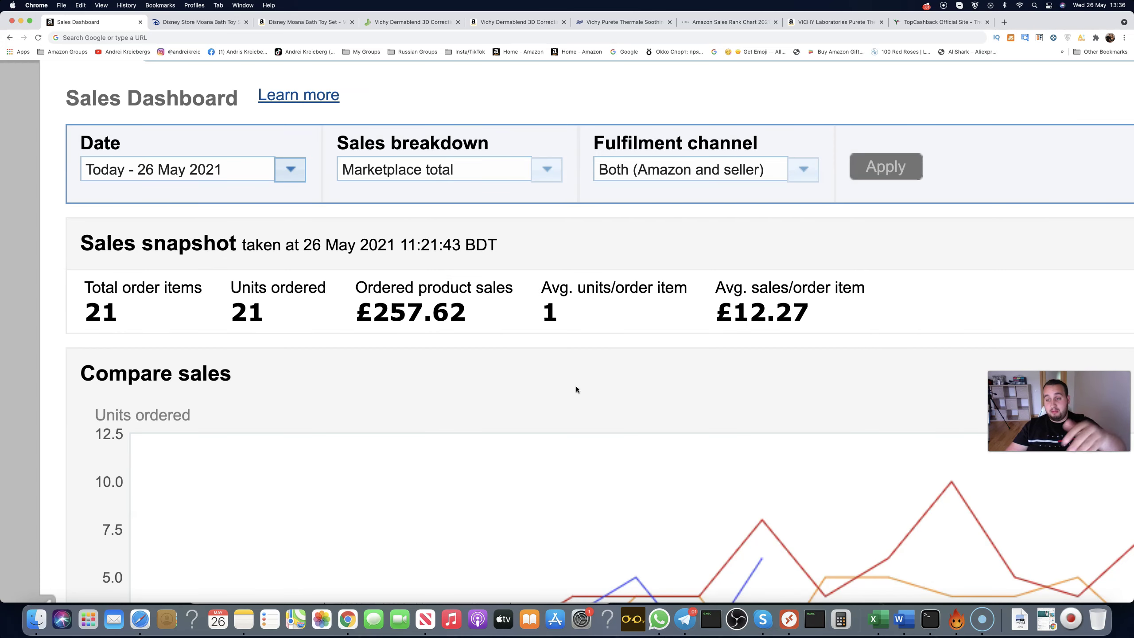
{"action": "left_click", "coordinate": [571, 366]}
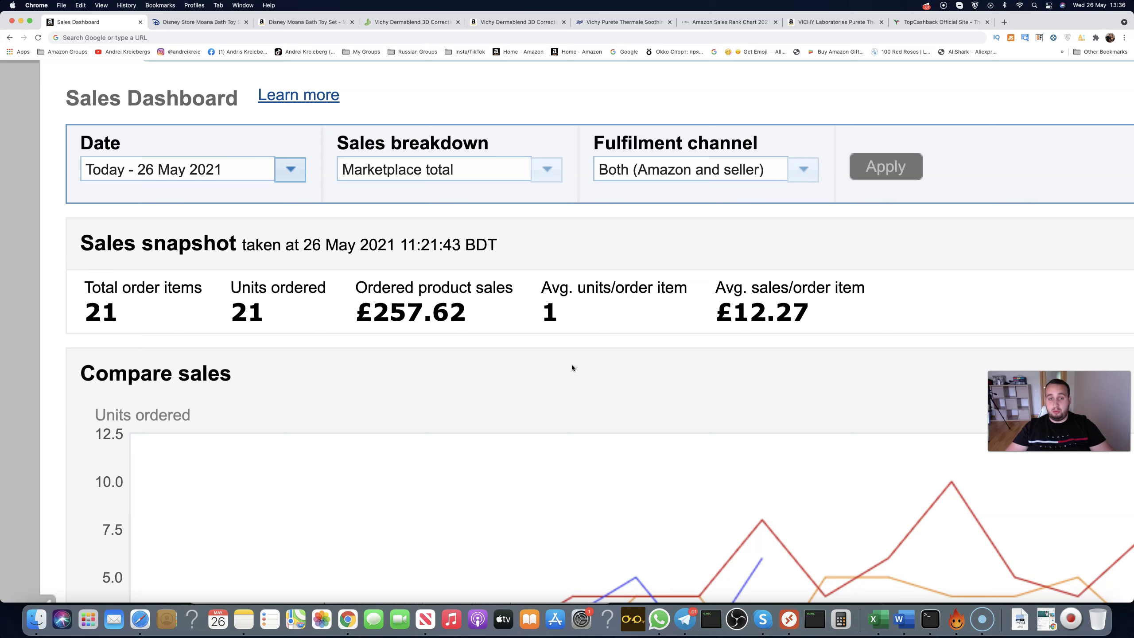
{"action": "left_click", "coordinate": [572, 353]}
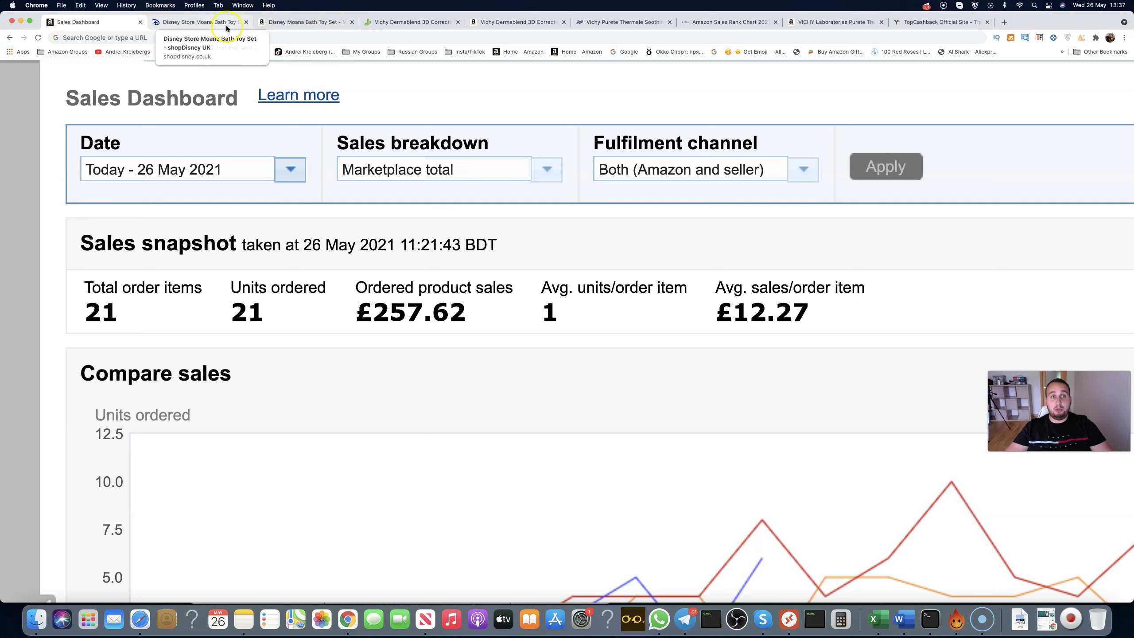
- Bring up the Amazon Disney Moana Bath Toy Set listing alongside its shopDisney page
{"action": "left_click", "coordinate": [200, 21]}
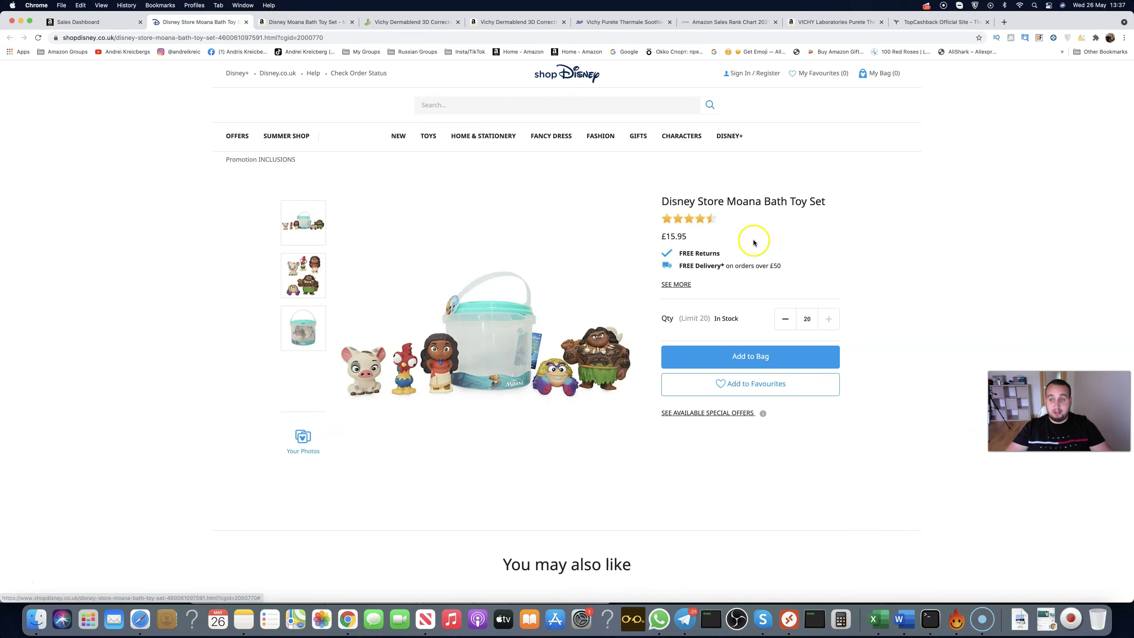
{"action": "left_click", "coordinate": [288, 23]}
{"action": "key", "text": "super+minus"}
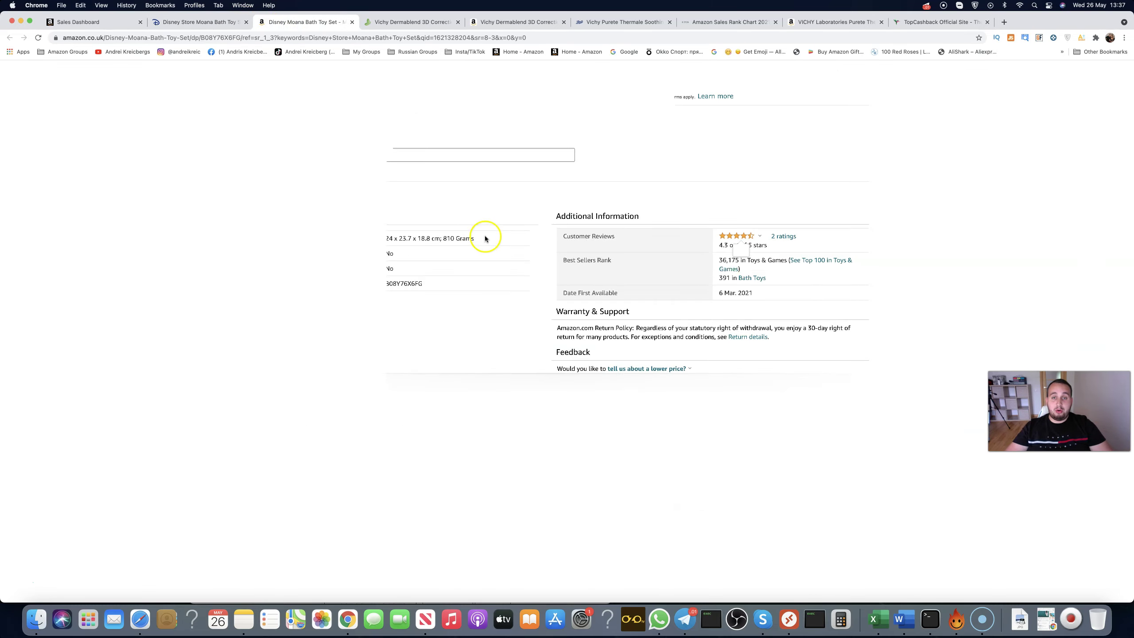
{"action": "scroll", "coordinate": [535, 242], "scroll_direction": "up", "scroll_amount": 5}
{"action": "scroll", "coordinate": [536, 242], "scroll_direction": "up", "scroll_amount": 10}
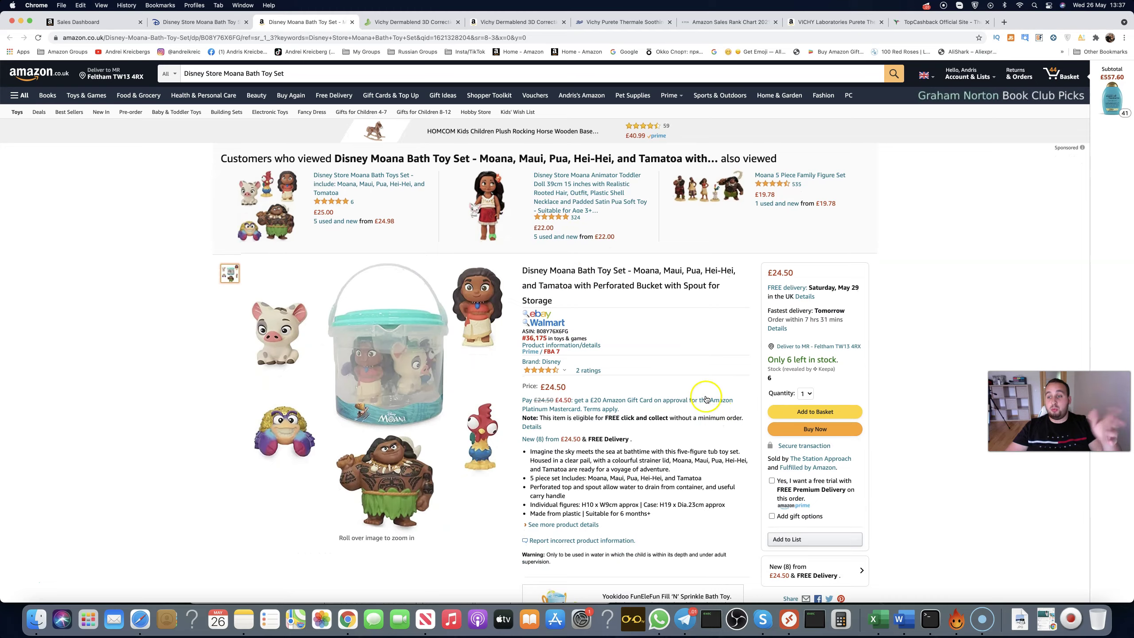
{"action": "key", "text": "super+plus"}
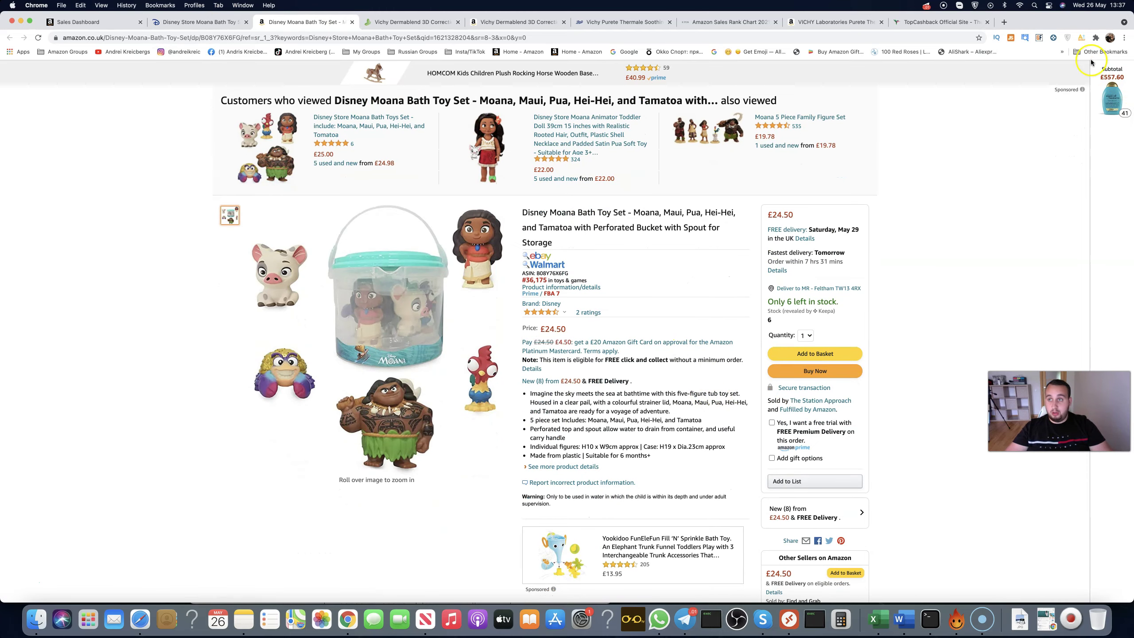
- Check the AMZScout FBA fee, profit and margin against the £15.95 shopDisney price
{"action": "left_click", "coordinate": [1082, 39]}
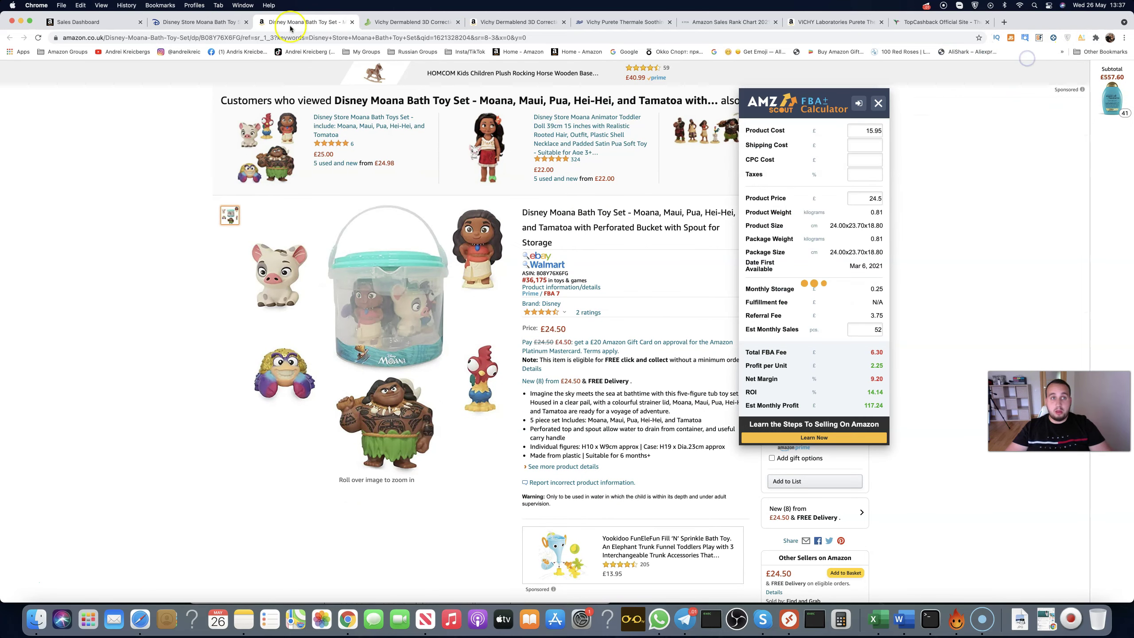
{"action": "left_click", "coordinate": [220, 22]}
{"action": "left_click", "coordinate": [302, 22]}
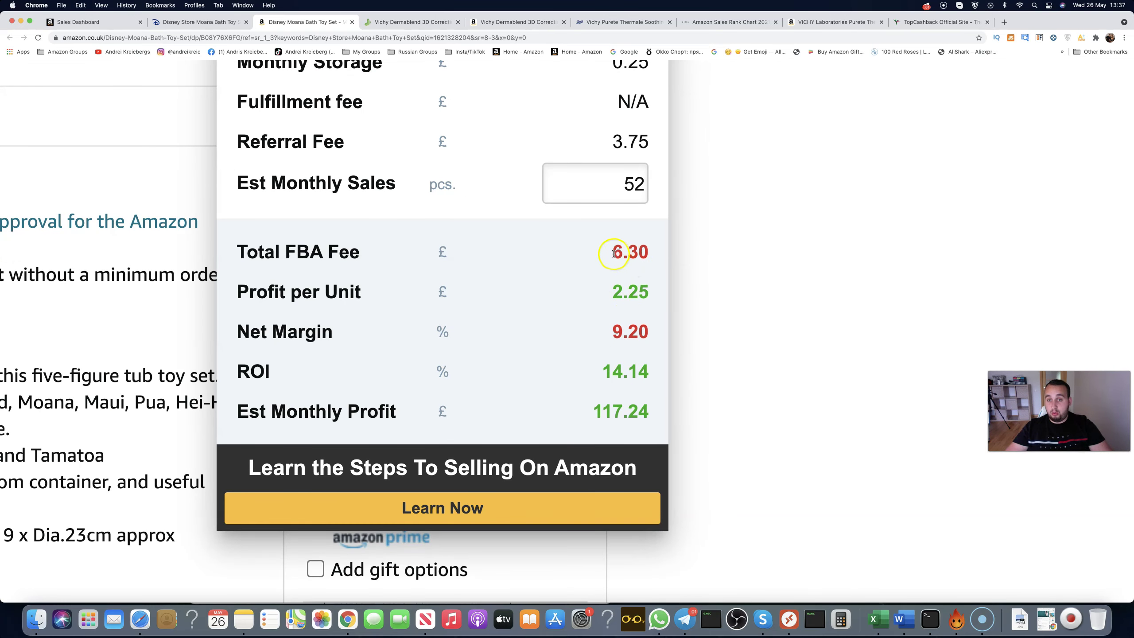
{"action": "left_click_drag", "start_coordinate": [610, 252], "coordinate": [647, 332]}
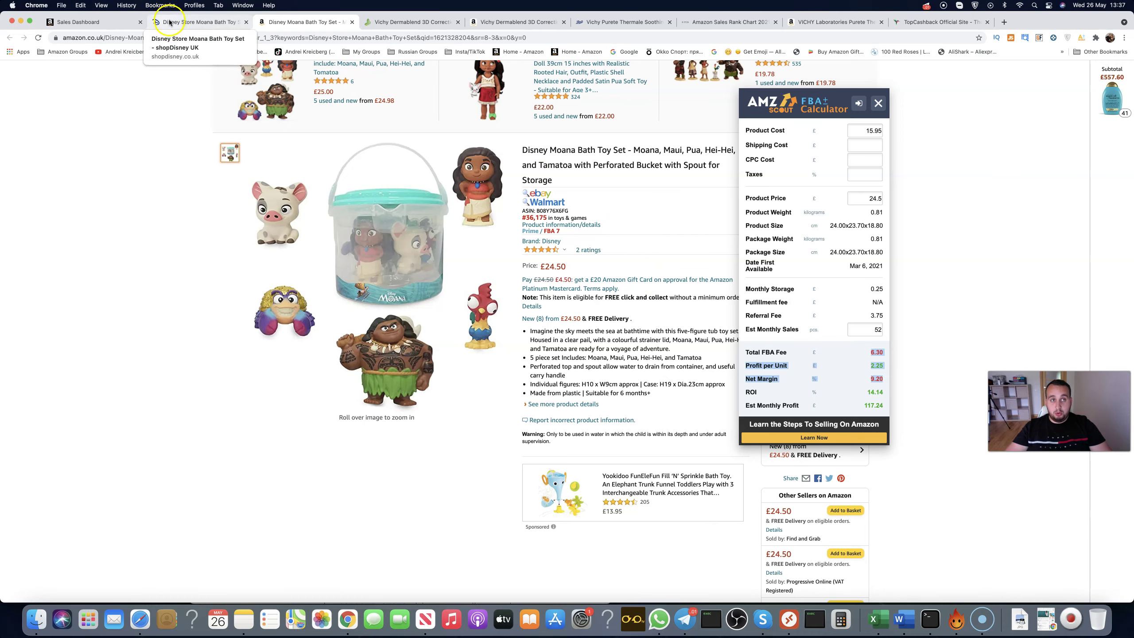
{"action": "left_click", "coordinate": [199, 22]}
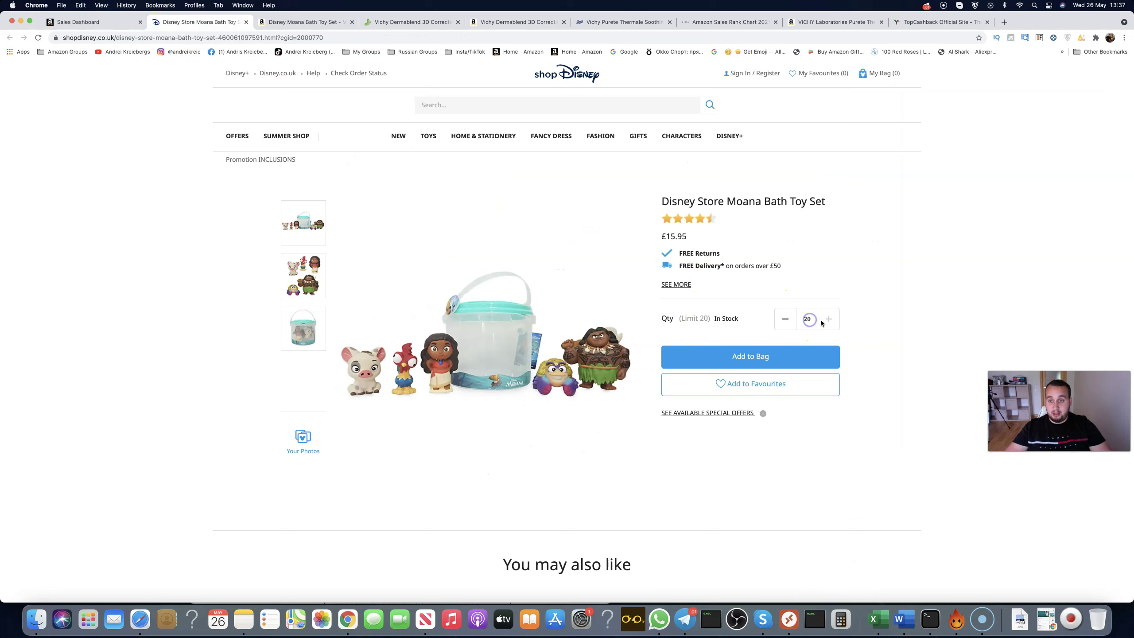
{"action": "left_click", "coordinate": [785, 318]}
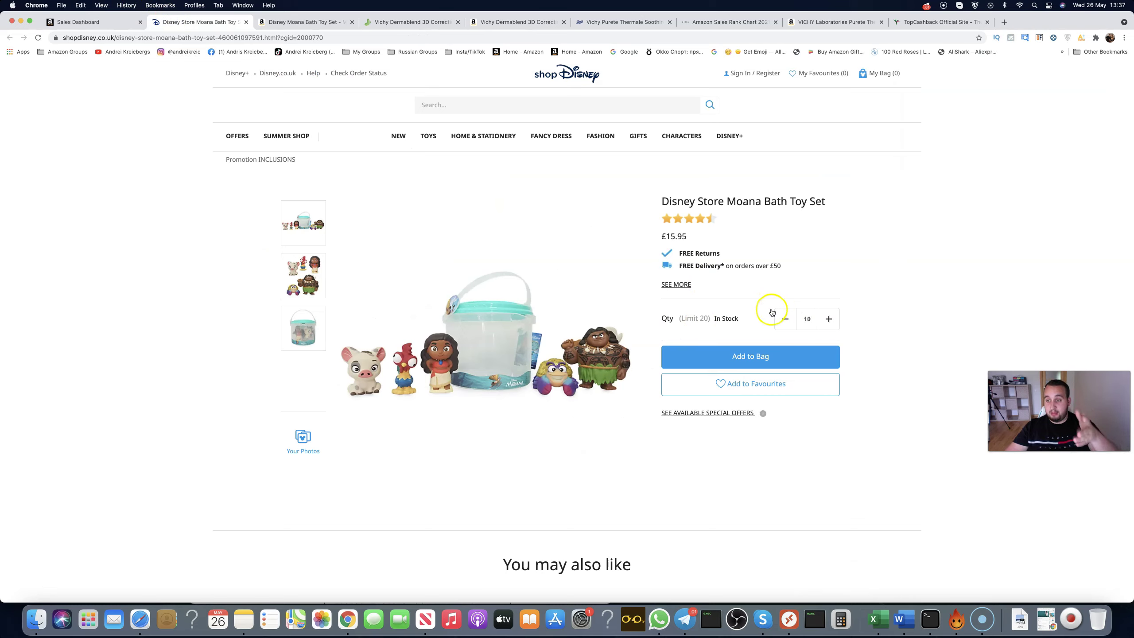
{"action": "left_click", "coordinate": [309, 22]}
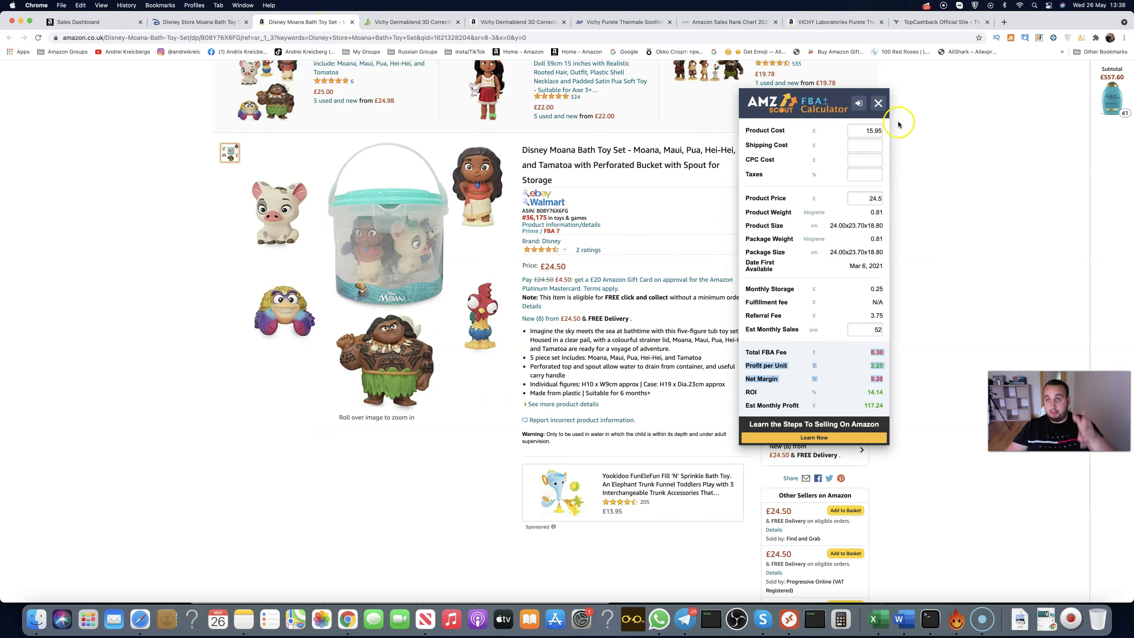
{"action": "left_click", "coordinate": [877, 105]}
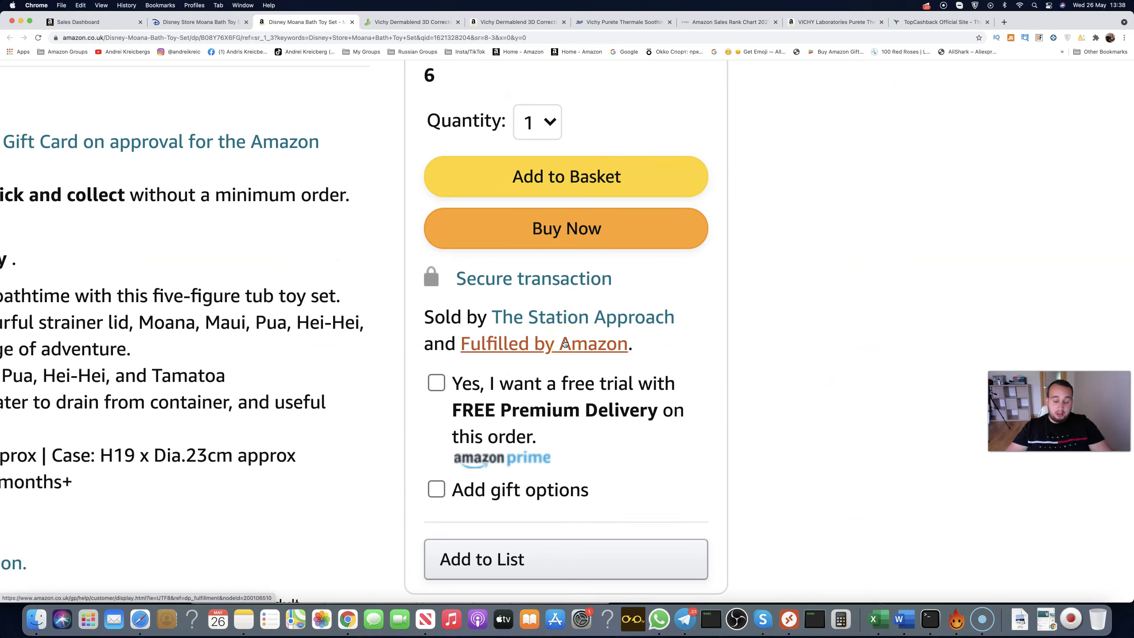
{"action": "left_click", "coordinate": [589, 343]}
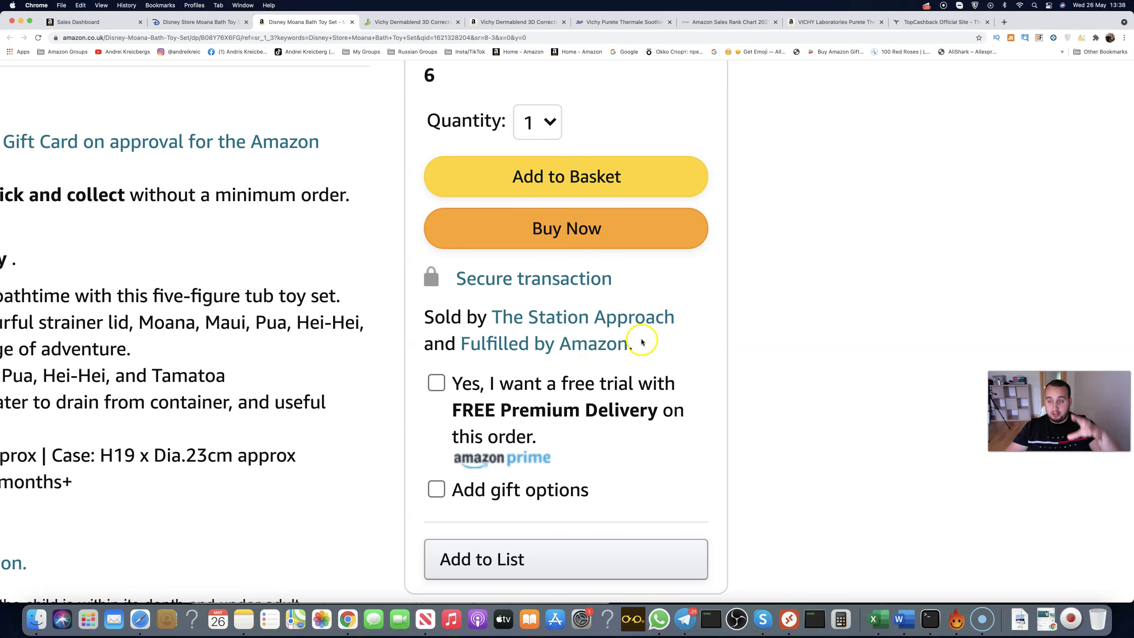
{"action": "key", "text": "super+minus"}
{"action": "key", "text": "super+minus"}
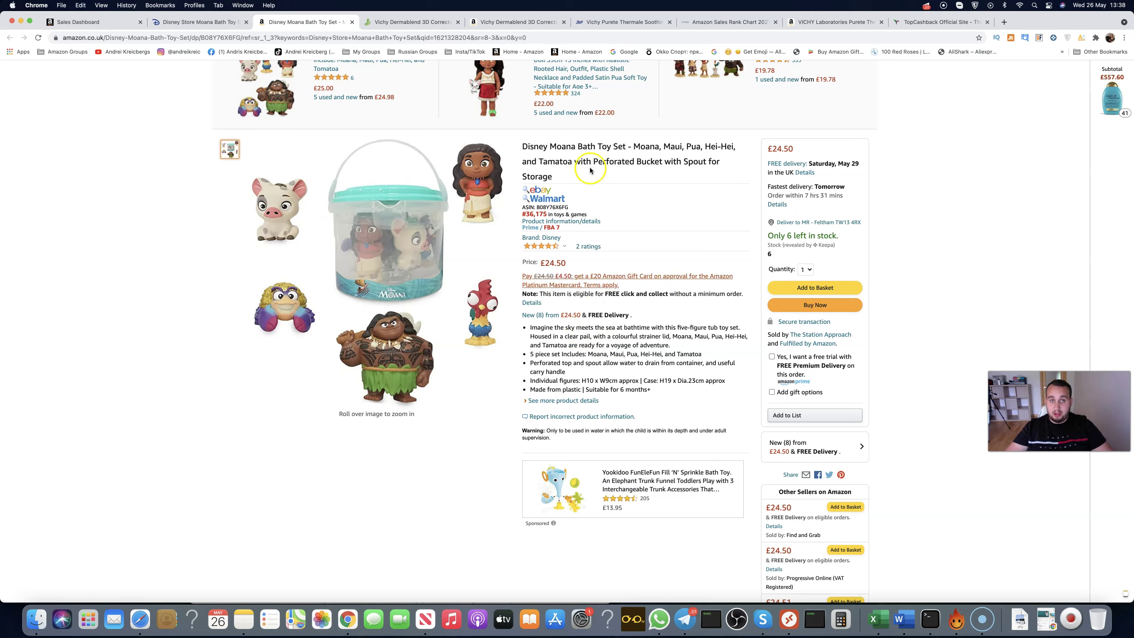
- Price the Amazon Vichy Dermablend listing at £25.50 in AMZScout, comparing with Cocooncenter
{"action": "left_click", "coordinate": [436, 24]}
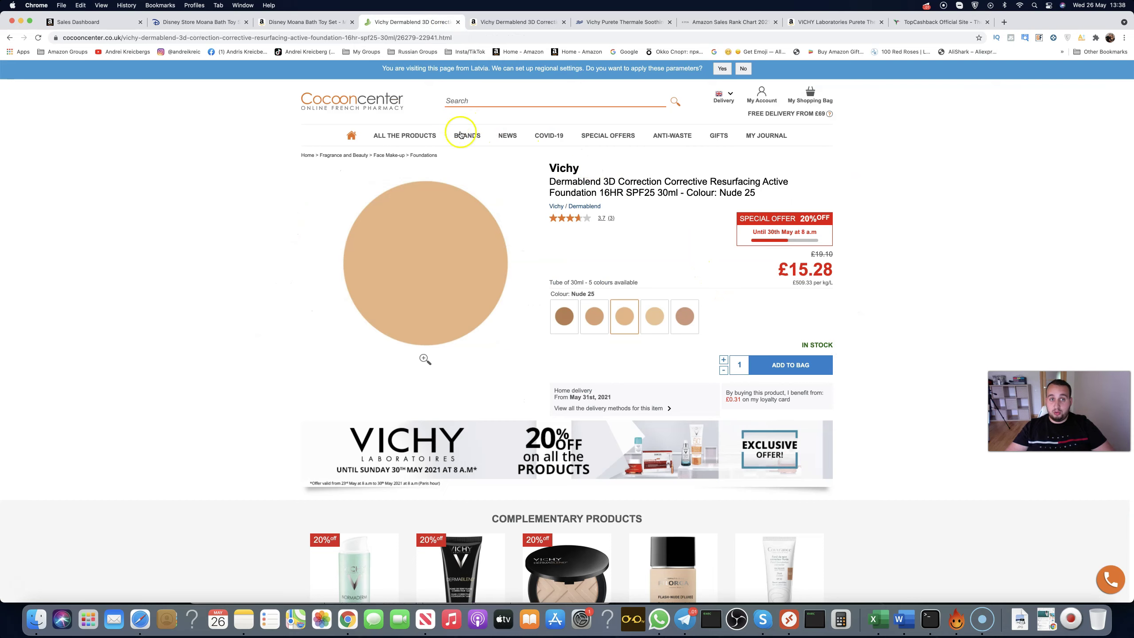
{"action": "left_click", "coordinate": [517, 22]}
{"action": "scroll", "coordinate": [567, 267], "scroll_direction": "up", "scroll_amount": 2}
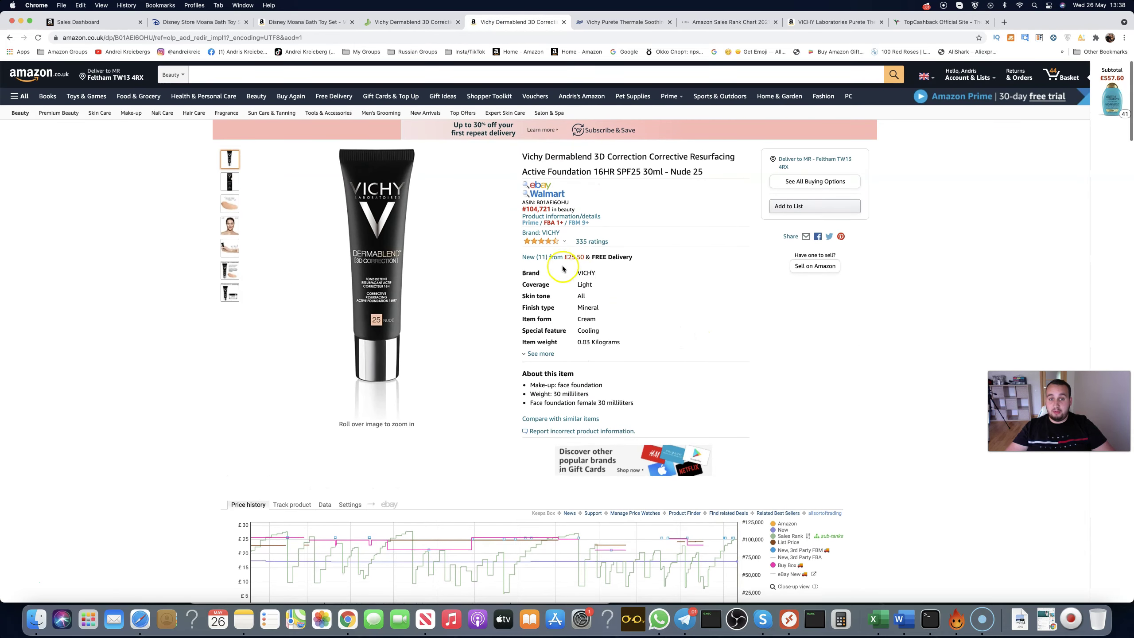
{"action": "left_click", "coordinate": [1081, 38]}
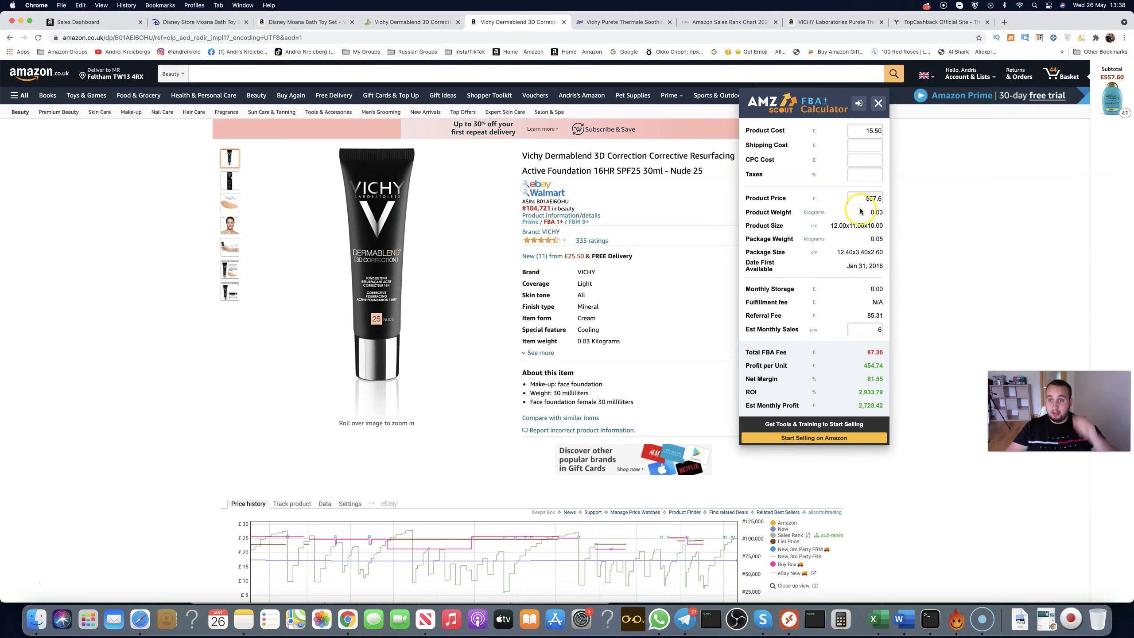
{"action": "double_click", "coordinate": [866, 197]}
{"action": "type", "text": "2550"}
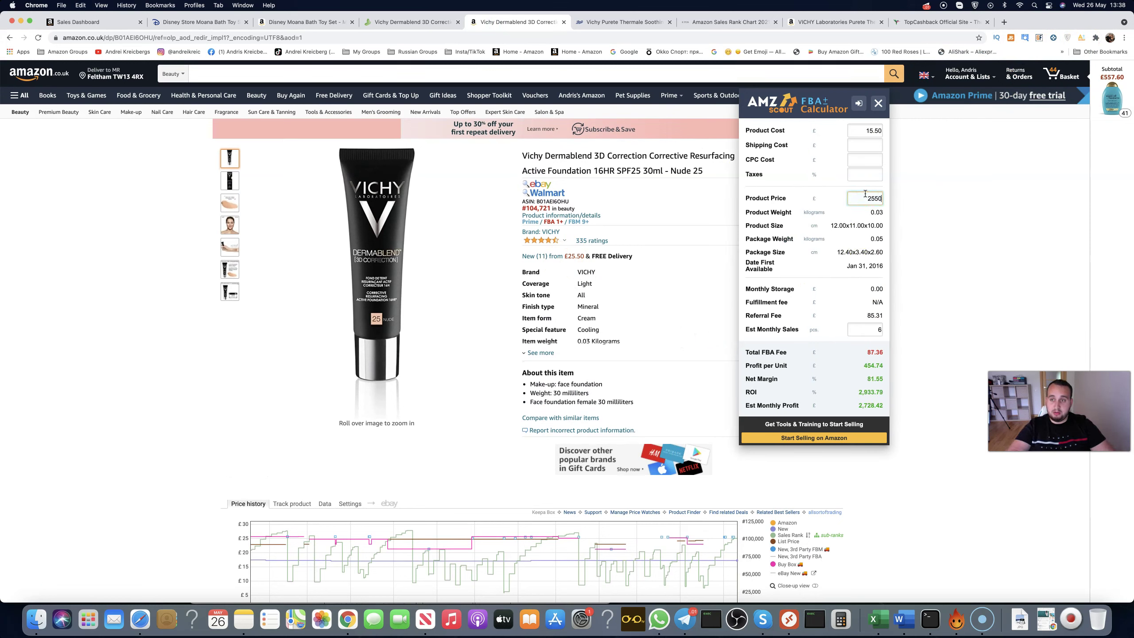
{"action": "type", "text": "25.50"}
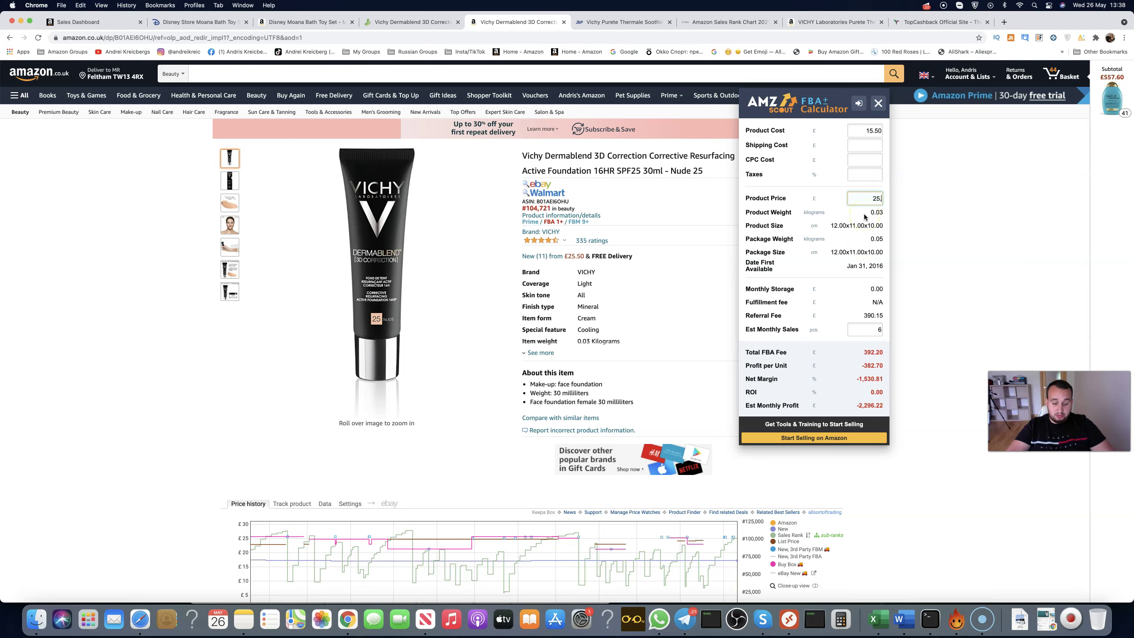
{"action": "key", "text": "Return"}
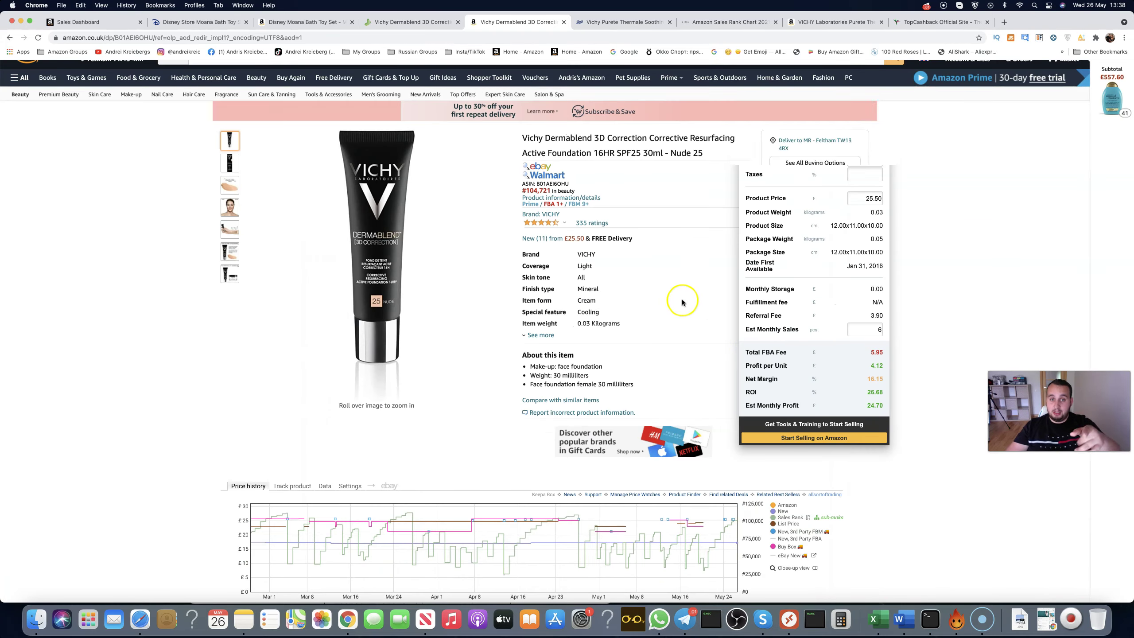
{"action": "left_click", "coordinate": [408, 21]}
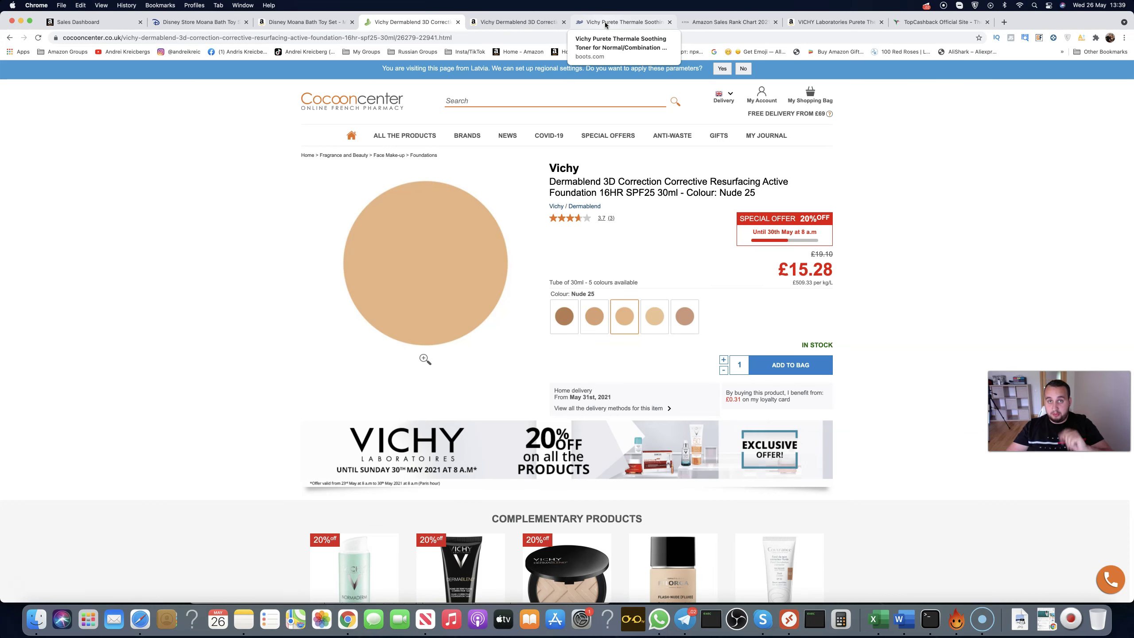
- Compare the Boots toner with Amazon's AMZScout estimate: £4.55 profit and 56.90% ROI
{"action": "left_click", "coordinate": [604, 21]}
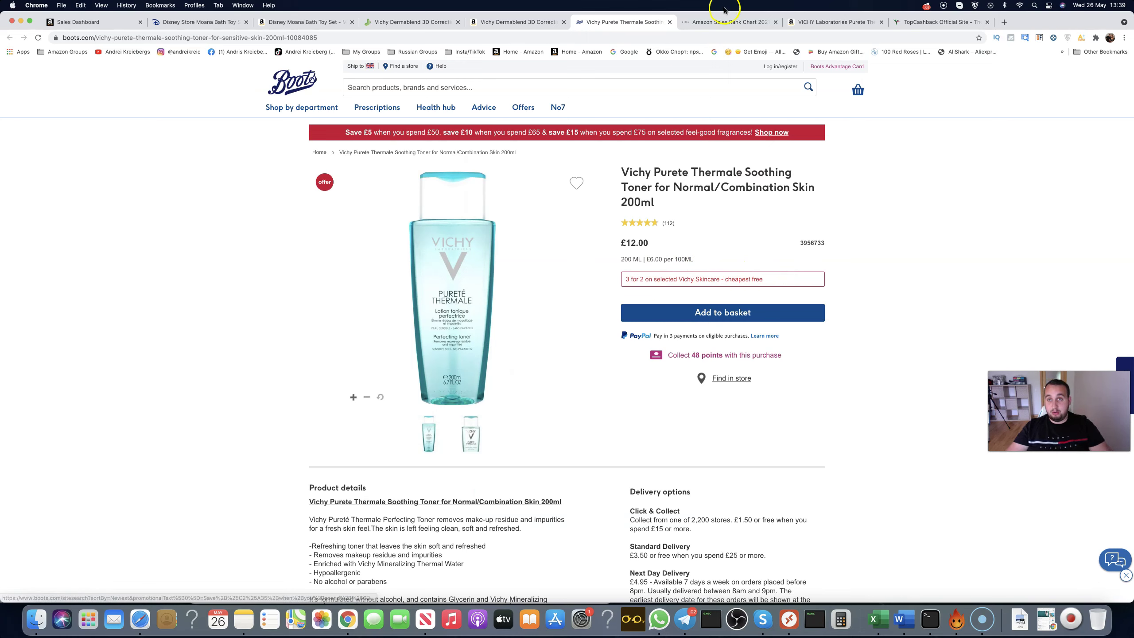
{"action": "left_click_drag", "start_coordinate": [833, 21], "coordinate": [727, 21]}
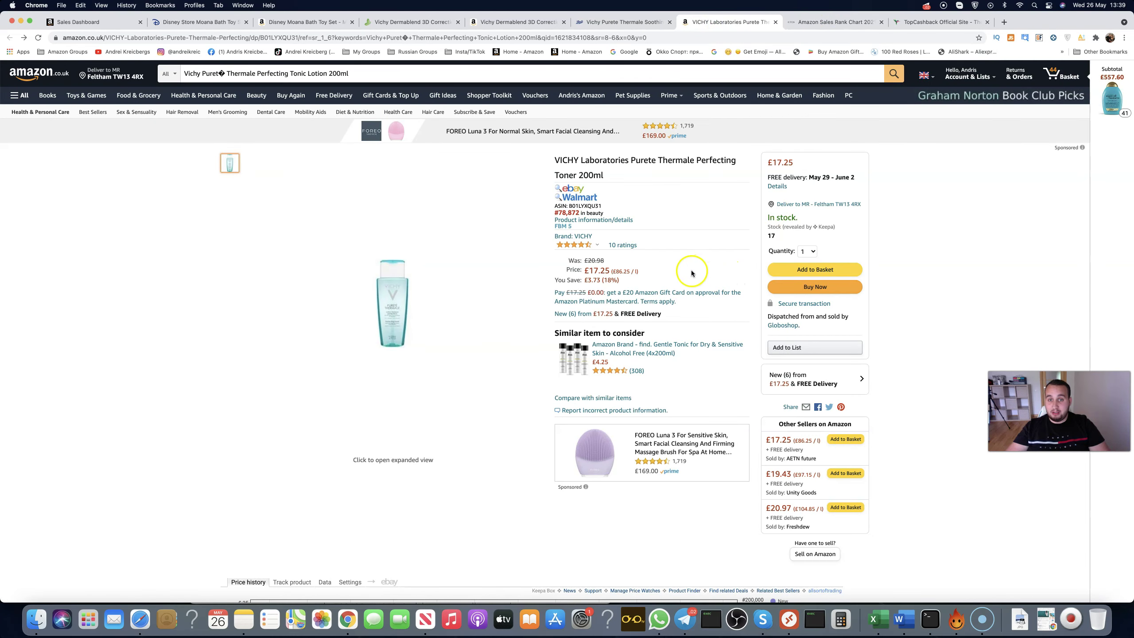
{"action": "left_click", "coordinate": [1079, 41]}
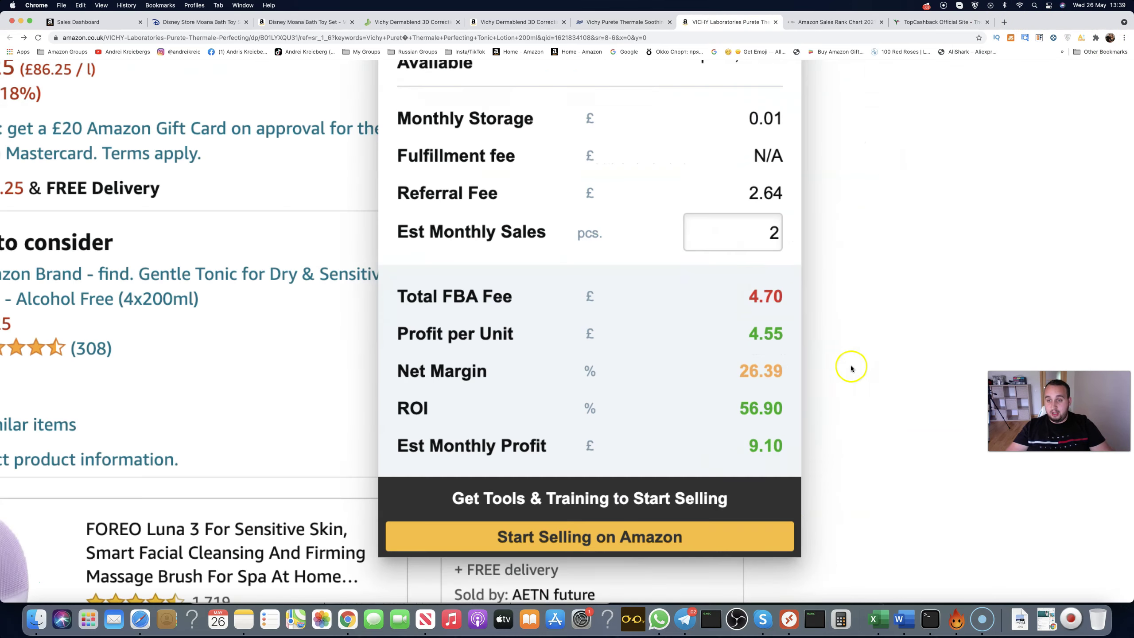
{"action": "left_click_drag", "start_coordinate": [727, 410], "coordinate": [761, 410]}
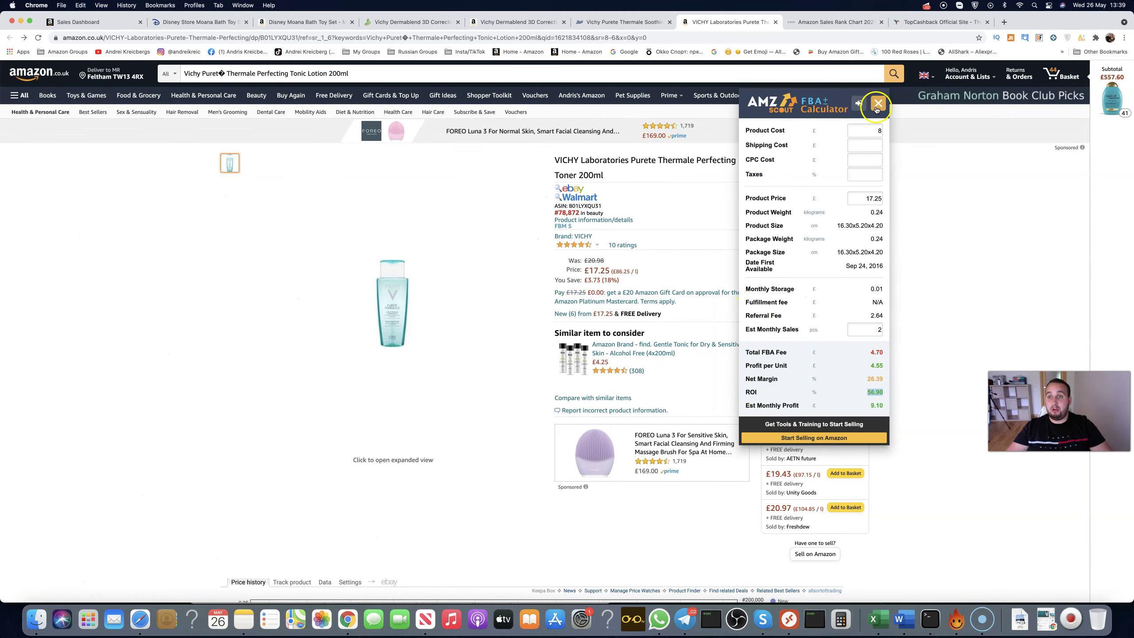
- Close the calculator and move down the Clear The Shelf rank article to the U.K. chart
{"action": "left_click", "coordinate": [878, 104]}
{"action": "left_click", "coordinate": [828, 22]}
{"action": "scroll", "coordinate": [630, 297], "scroll_direction": "up", "scroll_amount": 10}
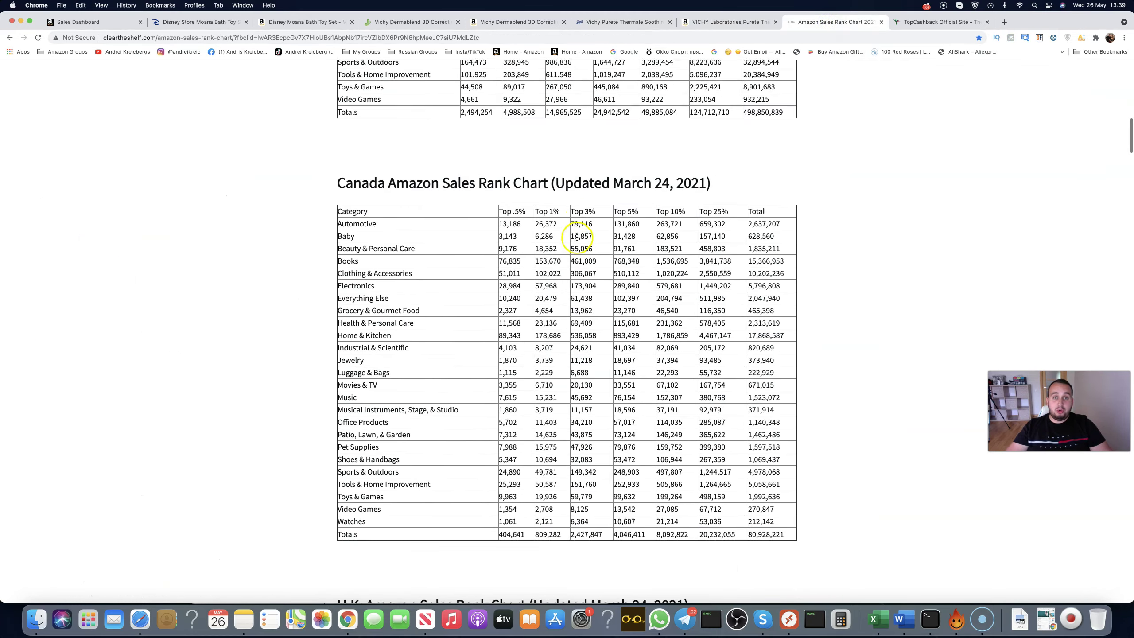
{"action": "scroll", "coordinate": [630, 298], "scroll_direction": "up", "scroll_amount": 10}
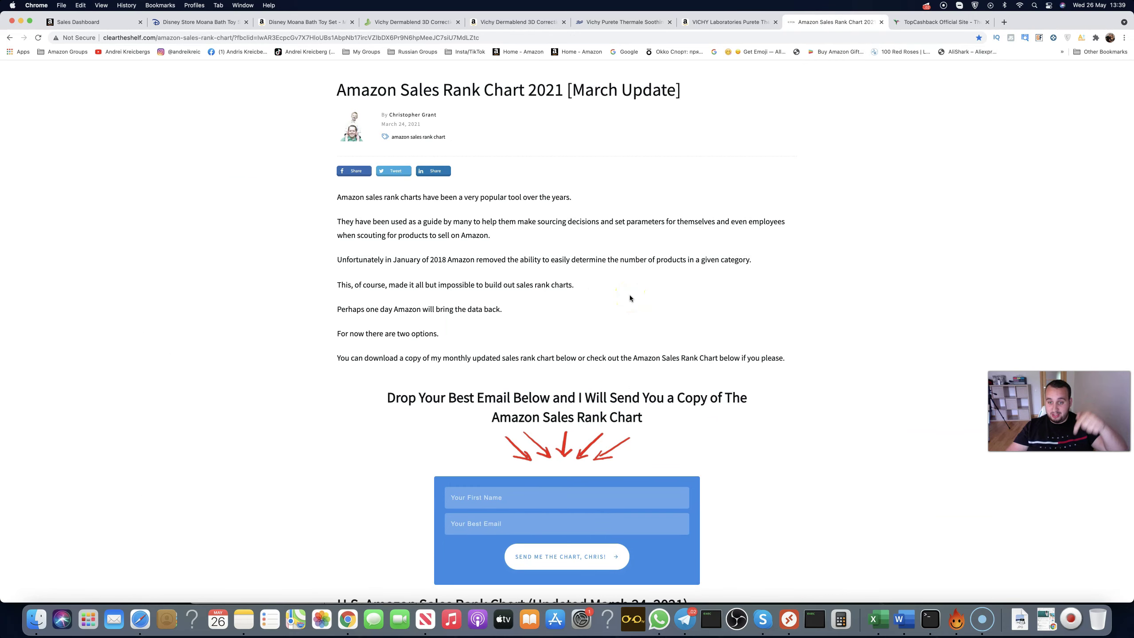
{"action": "left_click", "coordinate": [645, 297]}
{"action": "scroll", "coordinate": [645, 298], "scroll_direction": "down", "scroll_amount": 8}
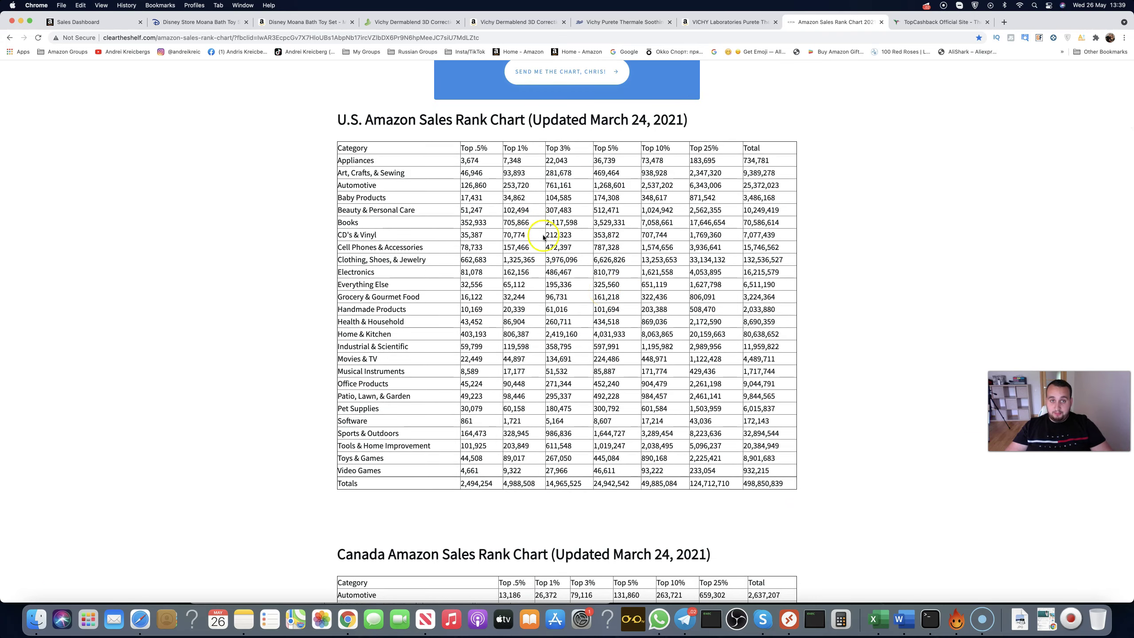
{"action": "scroll", "coordinate": [490, 206], "scroll_direction": "down", "scroll_amount": 5}
{"action": "scroll", "coordinate": [490, 205], "scroll_direction": "down", "scroll_amount": 5}
{"action": "scroll", "coordinate": [490, 206], "scroll_direction": "down", "scroll_amount": 5}
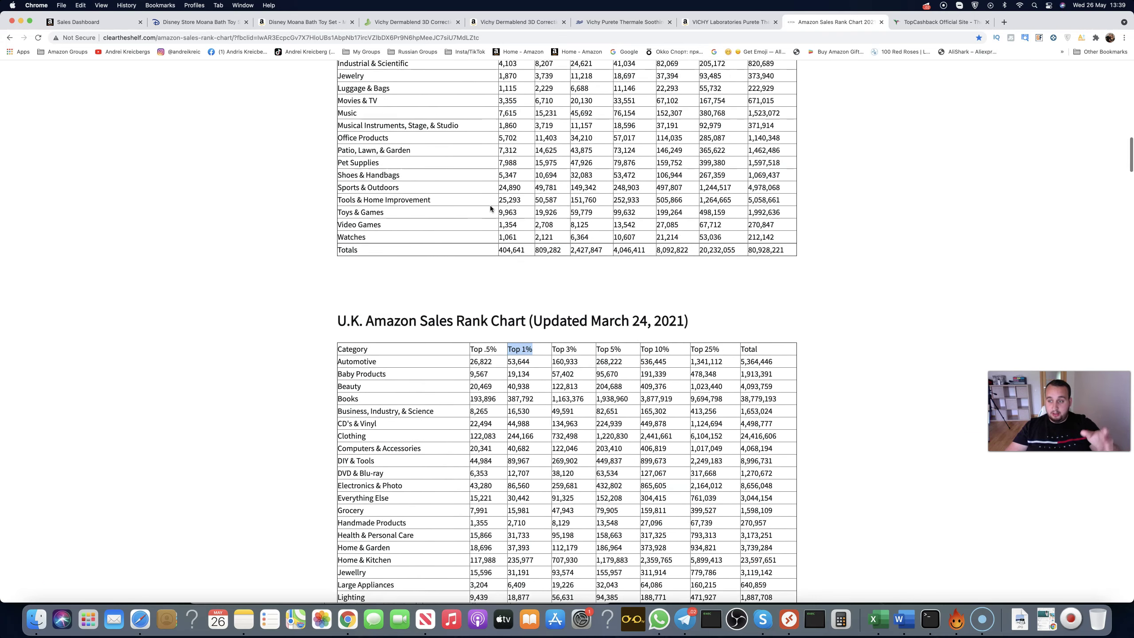
{"action": "scroll", "coordinate": [489, 206], "scroll_direction": "down", "scroll_amount": 3}
{"action": "scroll", "coordinate": [490, 206], "scroll_direction": "down", "scroll_amount": 2}
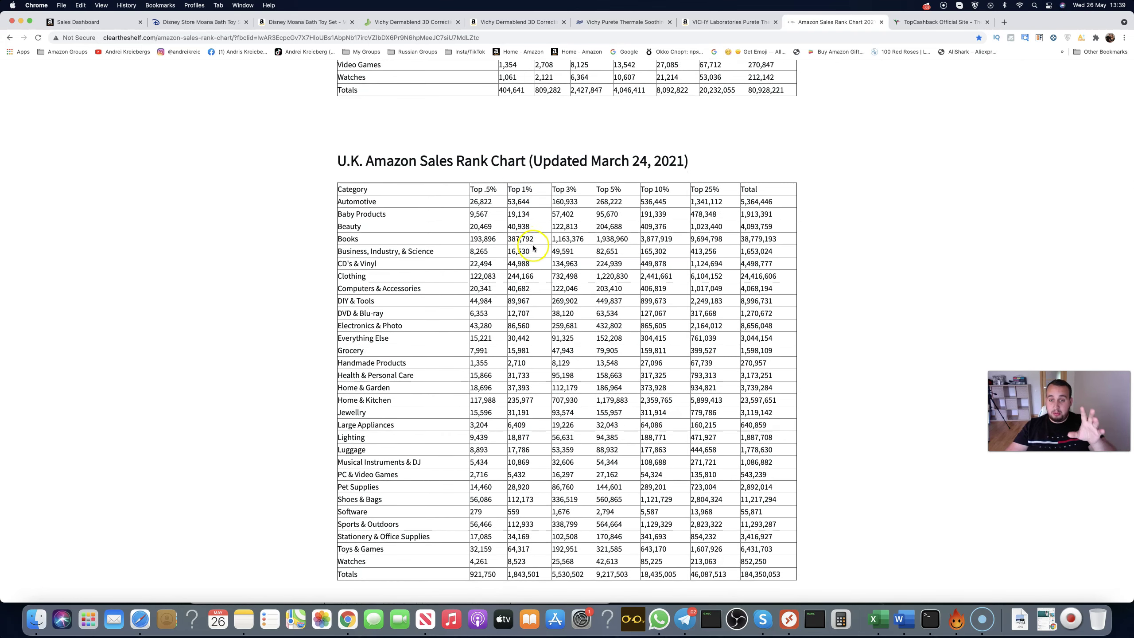
{"action": "scroll", "coordinate": [531, 248], "scroll_direction": "down", "scroll_amount": 1}
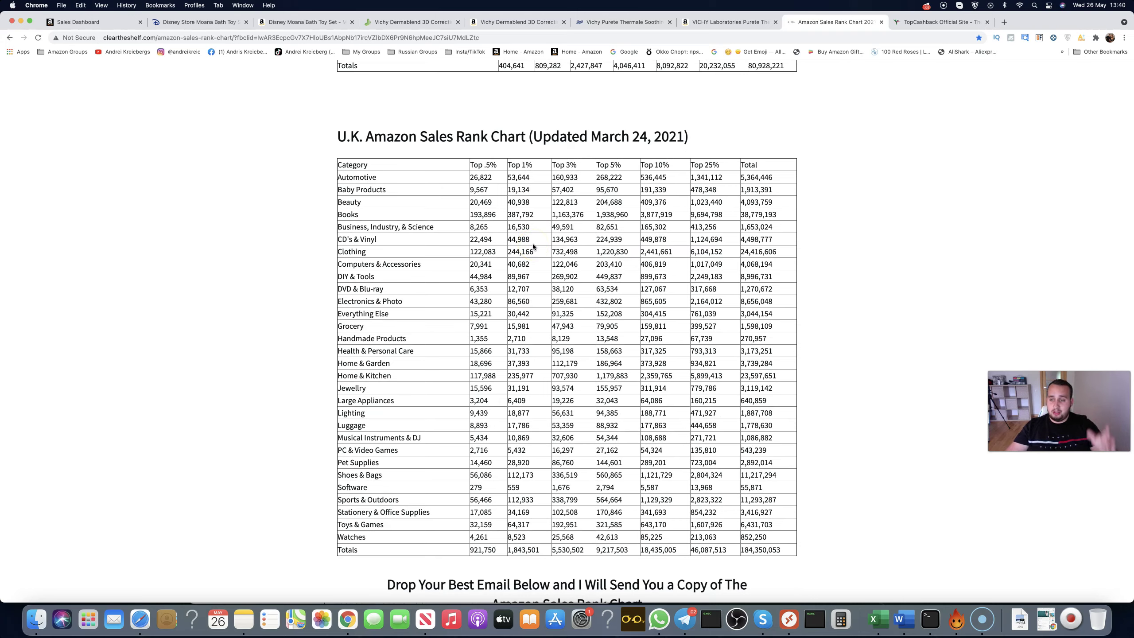
- Highlight the U.K. chart's Toys & Games row, from Top .5% (32,159) to Total
{"action": "left_click", "coordinate": [517, 165]}
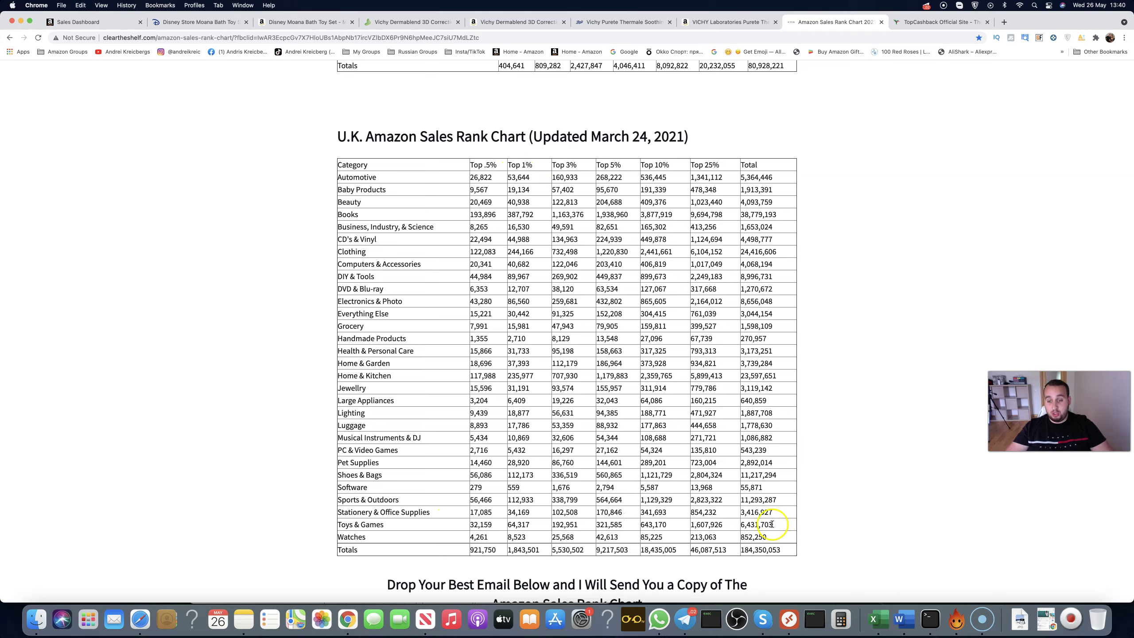
{"action": "left_click_drag", "start_coordinate": [773, 525], "coordinate": [457, 529]}
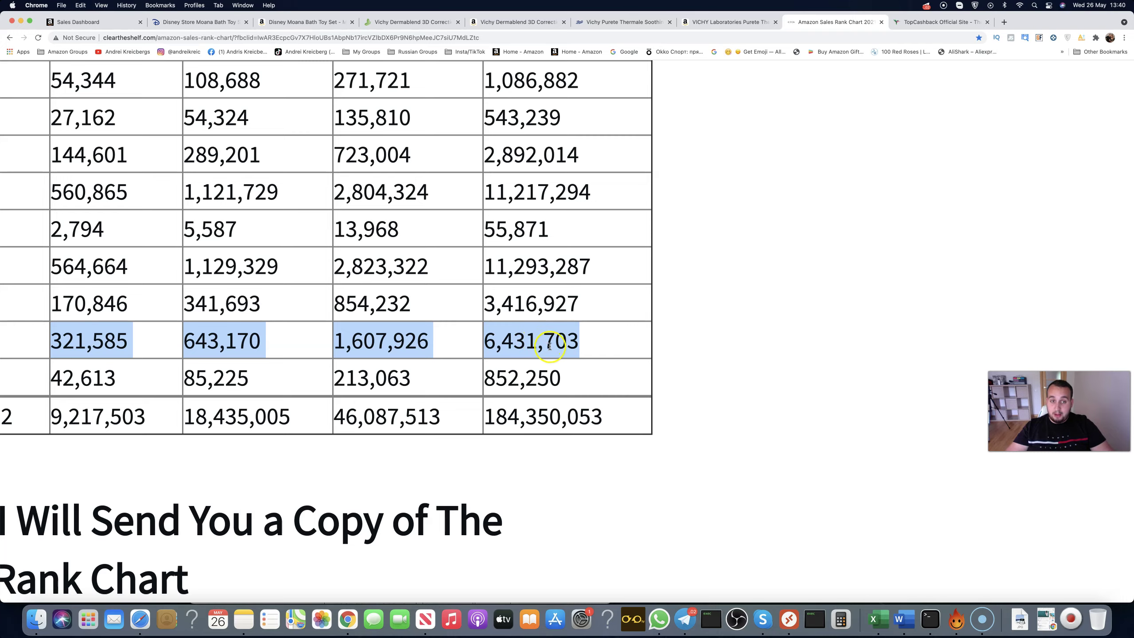
{"action": "key", "text": "super+0"}
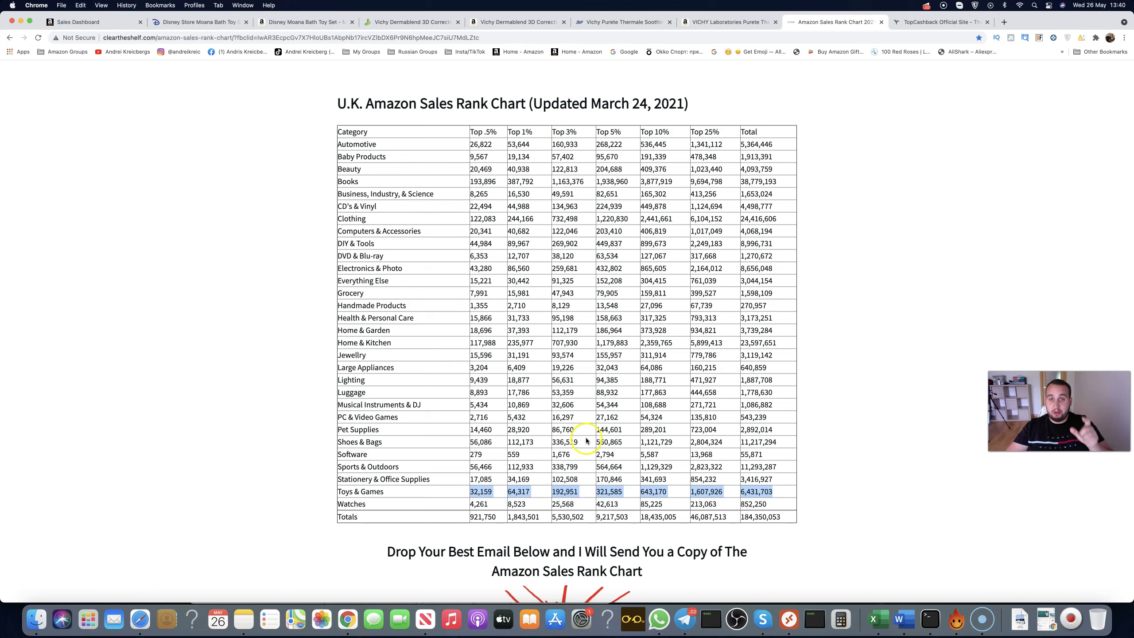
- Mark Toys & Games values 192,951 and 64,317 (Top 1%), then select 32,159 through 1,607,926
{"action": "left_click", "coordinate": [606, 491]}
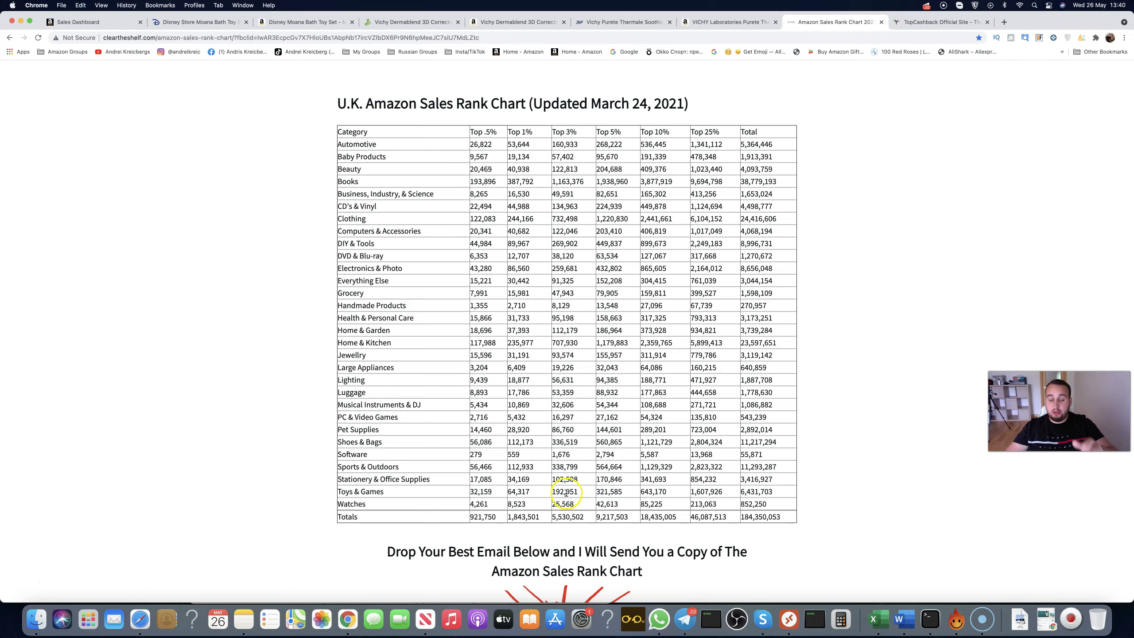
{"action": "double_click", "coordinate": [536, 333]}
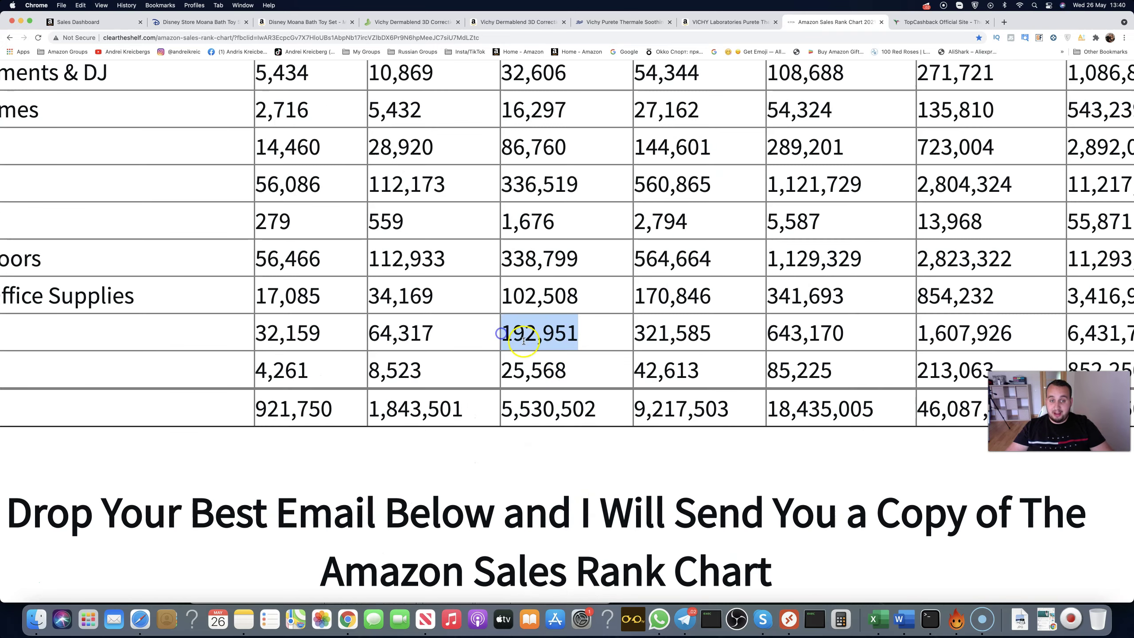
{"action": "scroll", "coordinate": [548, 352], "scroll_direction": "up", "scroll_amount": 5}
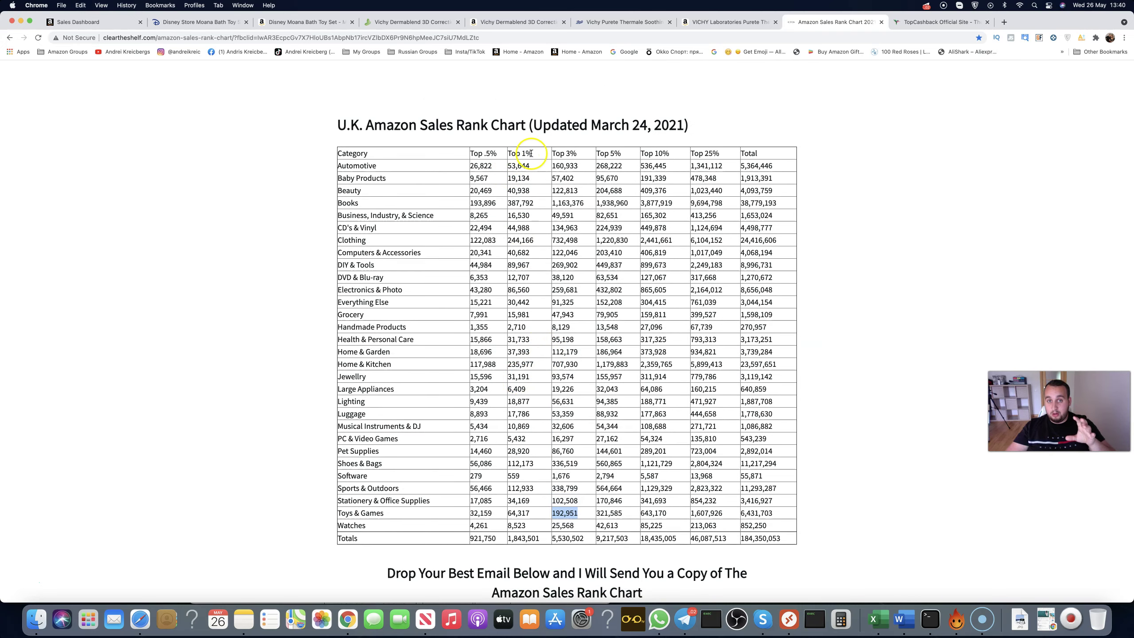
{"action": "double_click", "coordinate": [518, 154]}
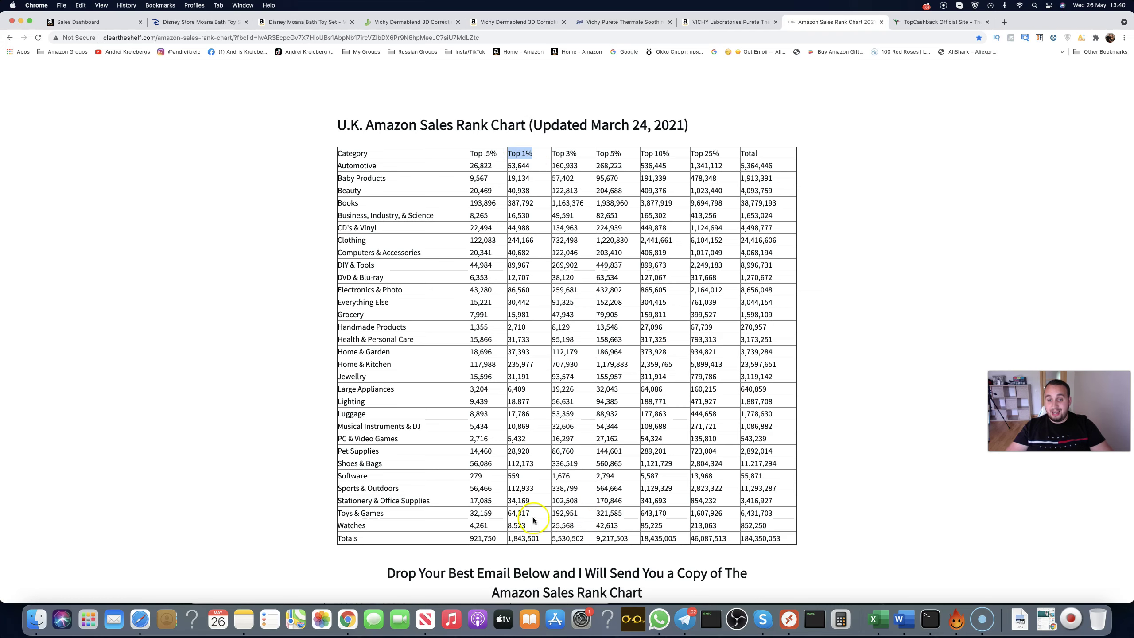
{"action": "double_click", "coordinate": [514, 513]}
{"action": "left_click", "coordinate": [478, 514]}
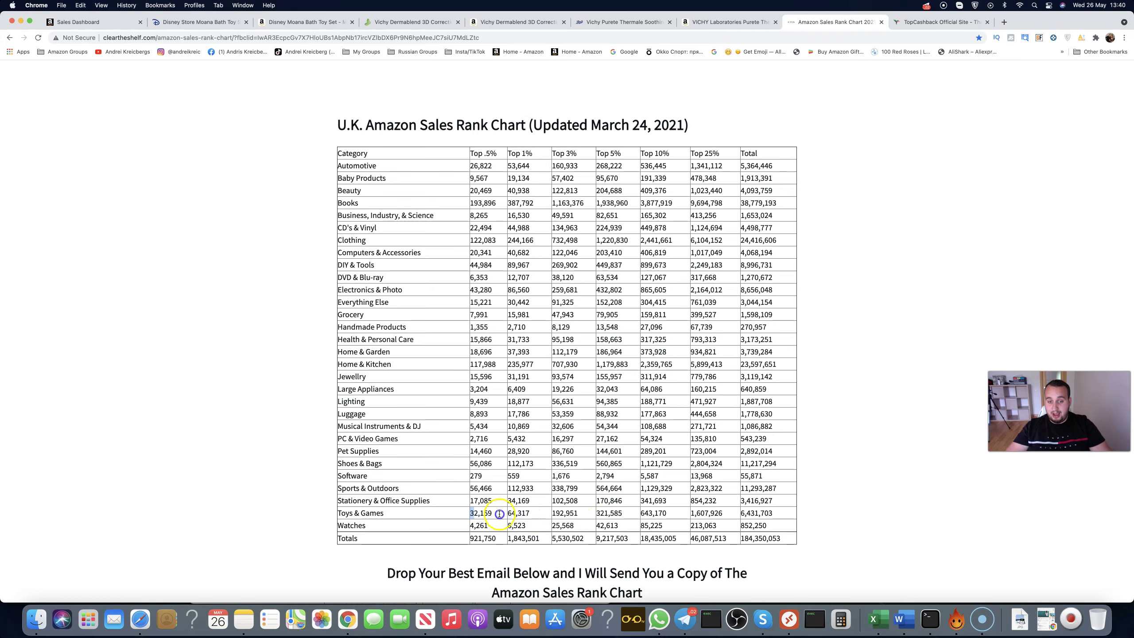
{"action": "left_click_drag", "start_coordinate": [473, 514], "coordinate": [779, 508]}
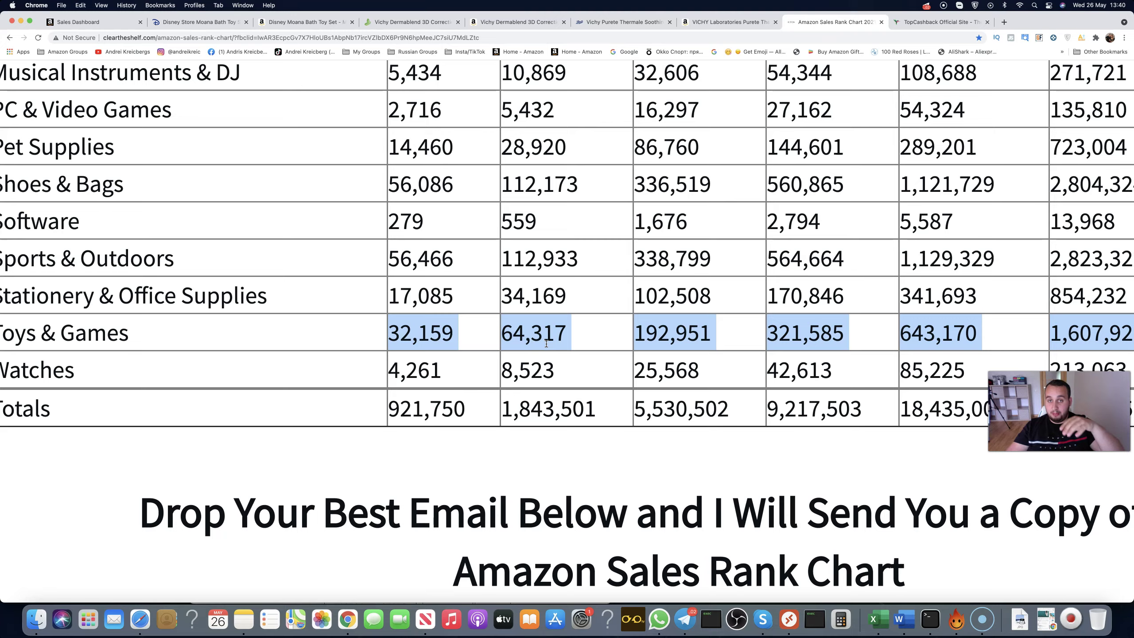
{"action": "scroll", "coordinate": [546, 344], "scroll_direction": "up", "scroll_amount": 5}
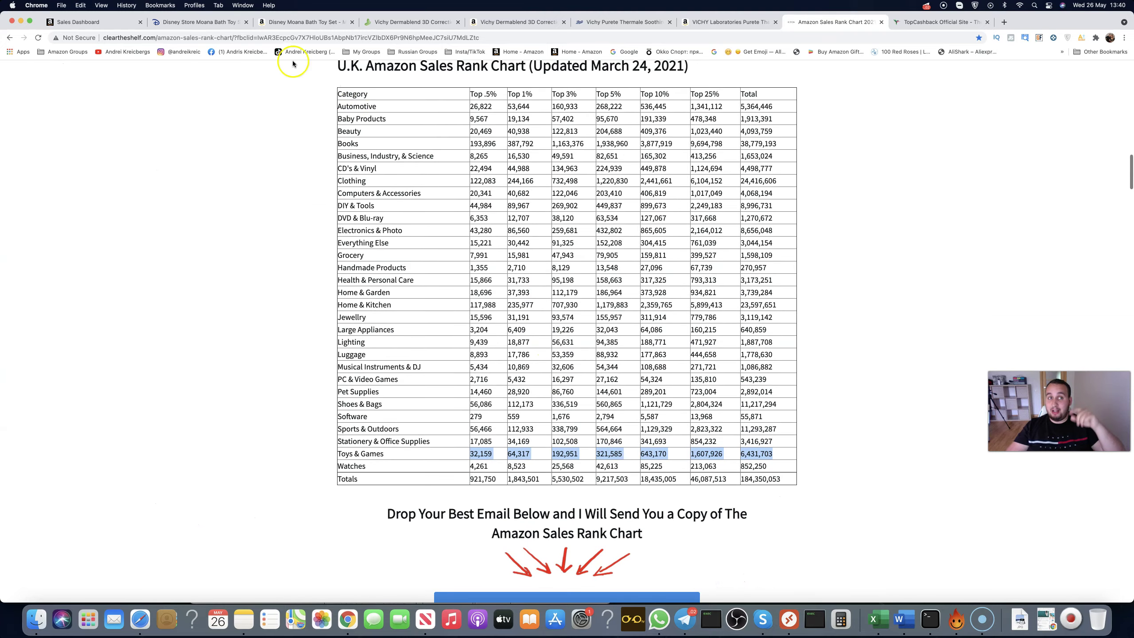
- Compare the Moana set's #36,175 Toys & Games rank with the chart, then open the Vichy listing
{"action": "left_click", "coordinate": [301, 21]}
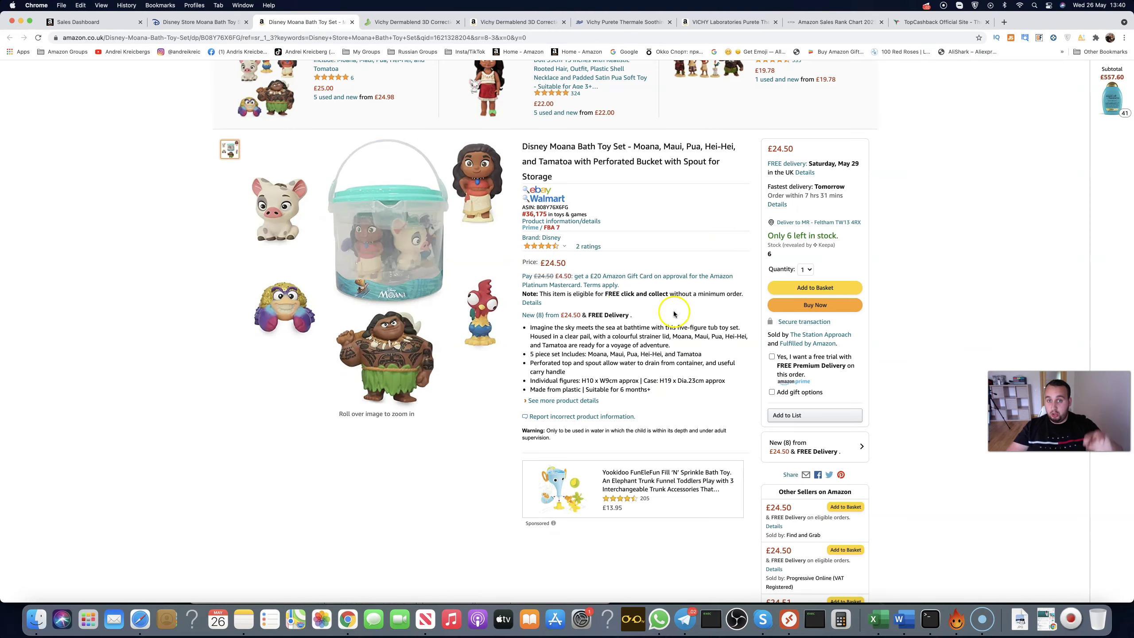
{"action": "scroll", "coordinate": [674, 314], "scroll_direction": "down", "scroll_amount": 10}
{"action": "scroll", "coordinate": [674, 314], "scroll_direction": "down", "scroll_amount": 8}
{"action": "scroll", "coordinate": [674, 314], "scroll_direction": "down", "scroll_amount": 3}
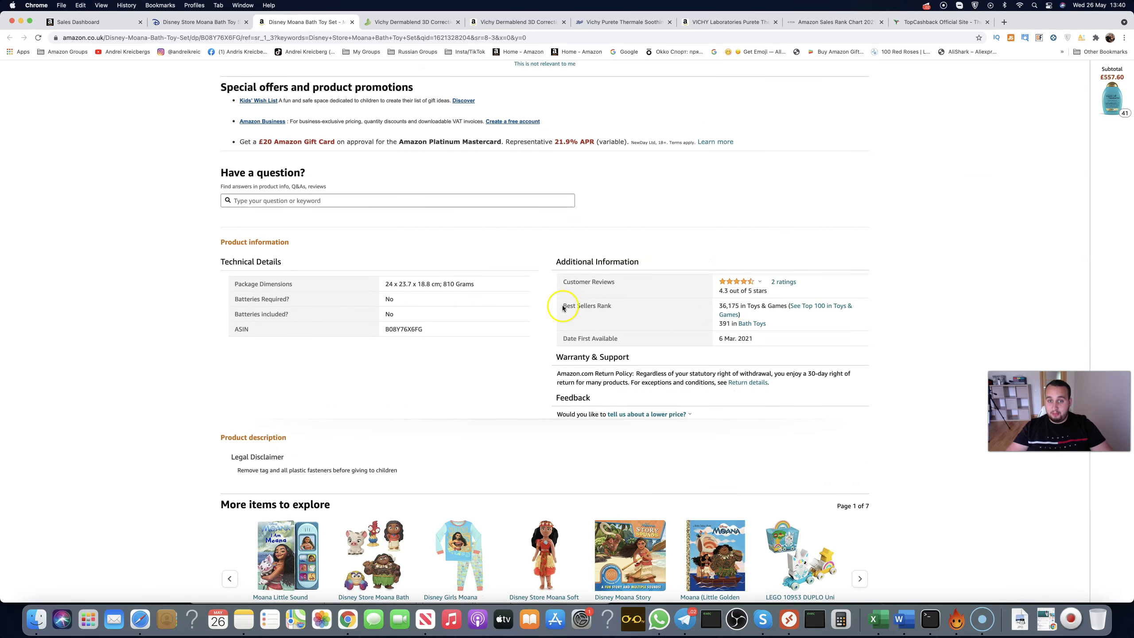
{"action": "left_click_drag", "start_coordinate": [563, 306], "coordinate": [795, 306]}
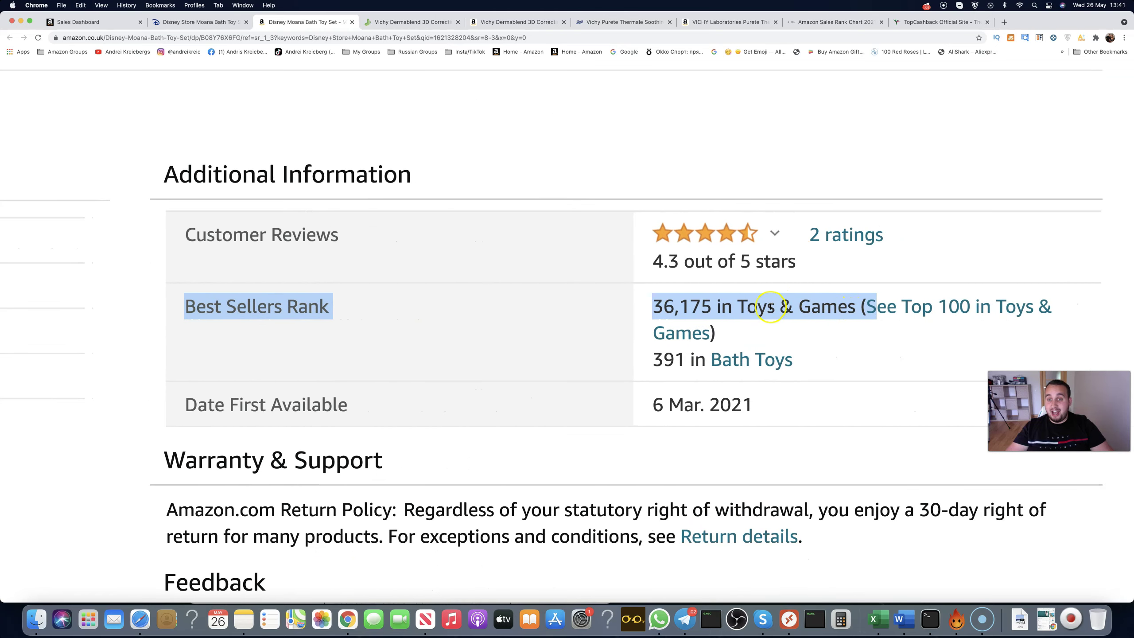
{"action": "left_click", "coordinate": [793, 297]}
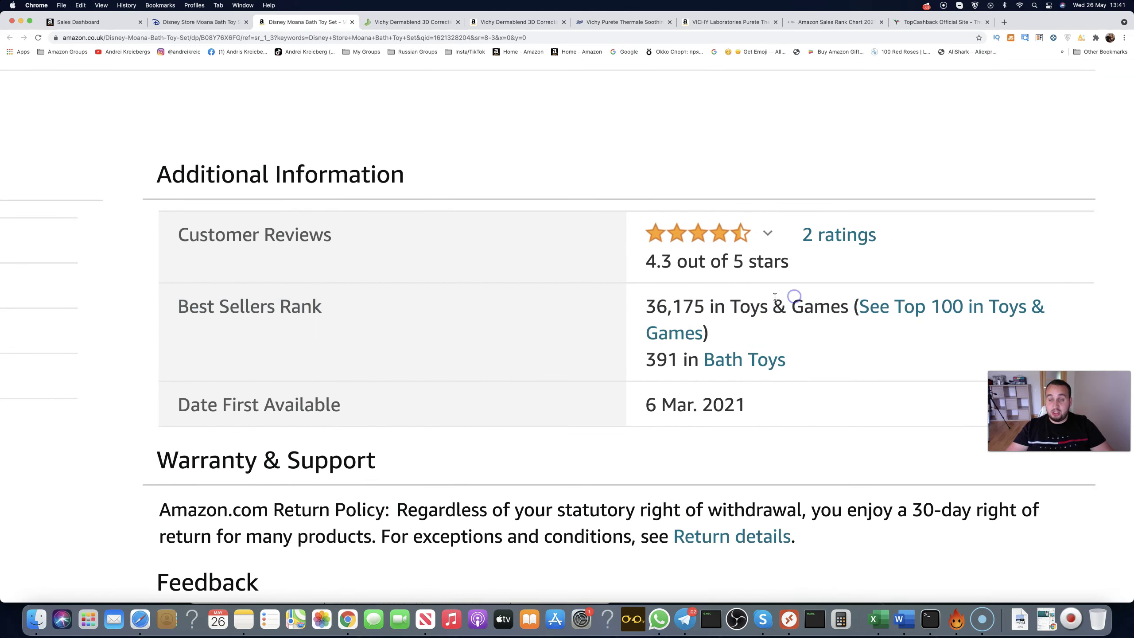
{"action": "left_click", "coordinate": [822, 22]}
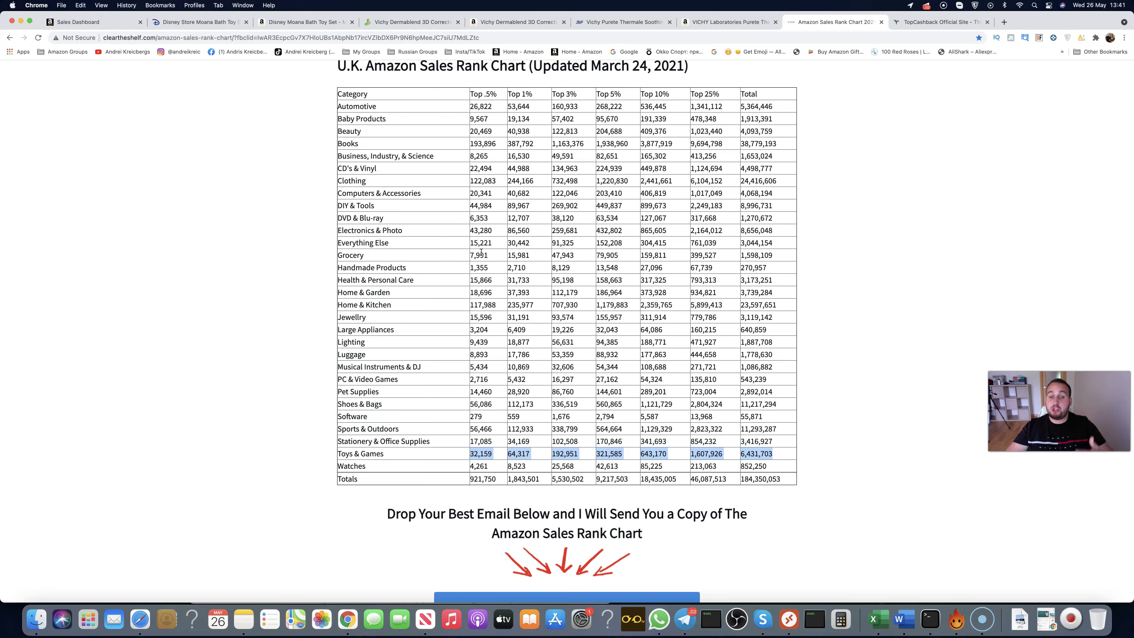
{"action": "scroll", "coordinate": [583, 342], "scroll_direction": "up", "scroll_amount": 2}
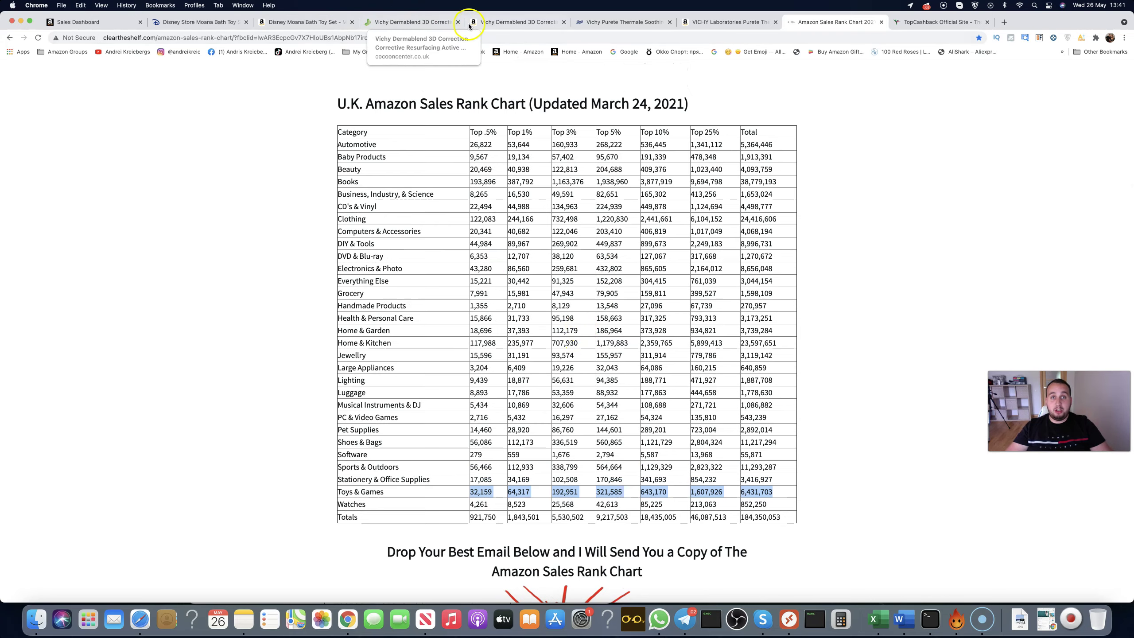
{"action": "left_click", "coordinate": [509, 21]}
{"action": "scroll", "coordinate": [663, 278], "scroll_direction": "down", "scroll_amount": 5}
{"action": "scroll", "coordinate": [663, 279], "scroll_direction": "down", "scroll_amount": 10}
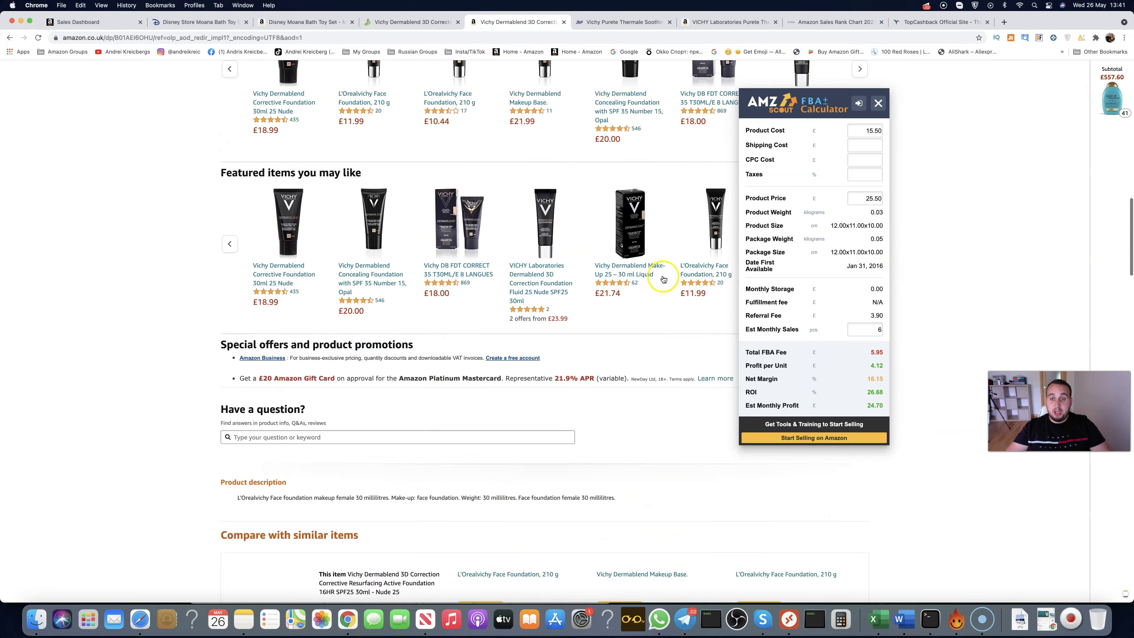
{"action": "scroll", "coordinate": [663, 278], "scroll_direction": "down", "scroll_amount": 5}
{"action": "scroll", "coordinate": [663, 278], "scroll_direction": "down", "scroll_amount": 2}
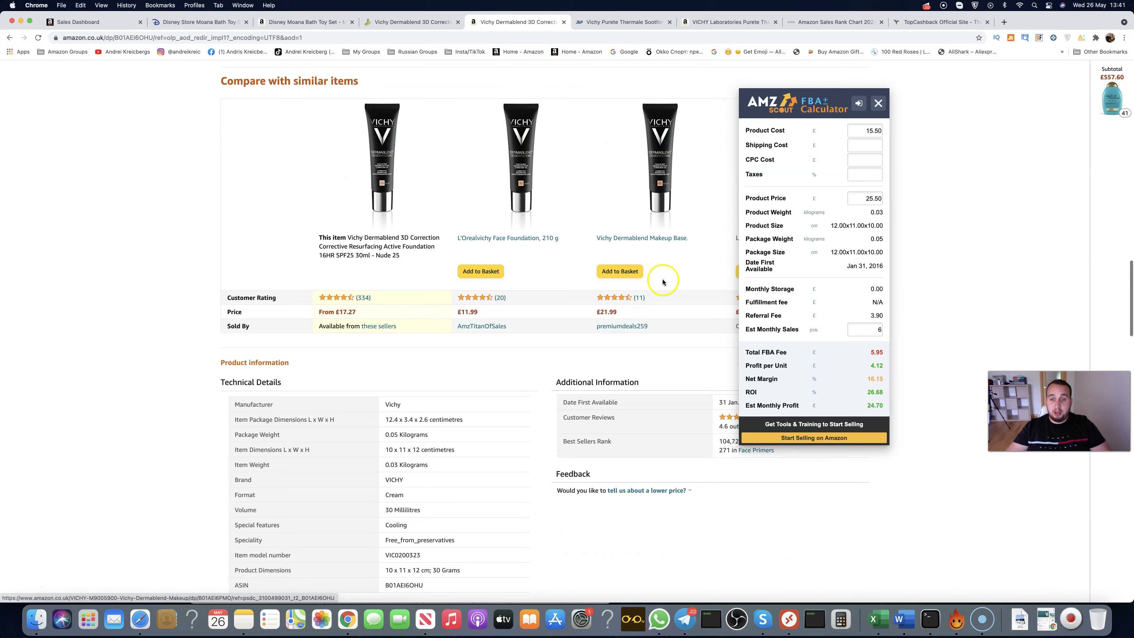
{"action": "left_click", "coordinate": [878, 103]}
- Review the Vichy toner's #78,872 Beauty rank, then go back to the shopDisney Moana set
{"action": "left_click", "coordinate": [700, 21]}
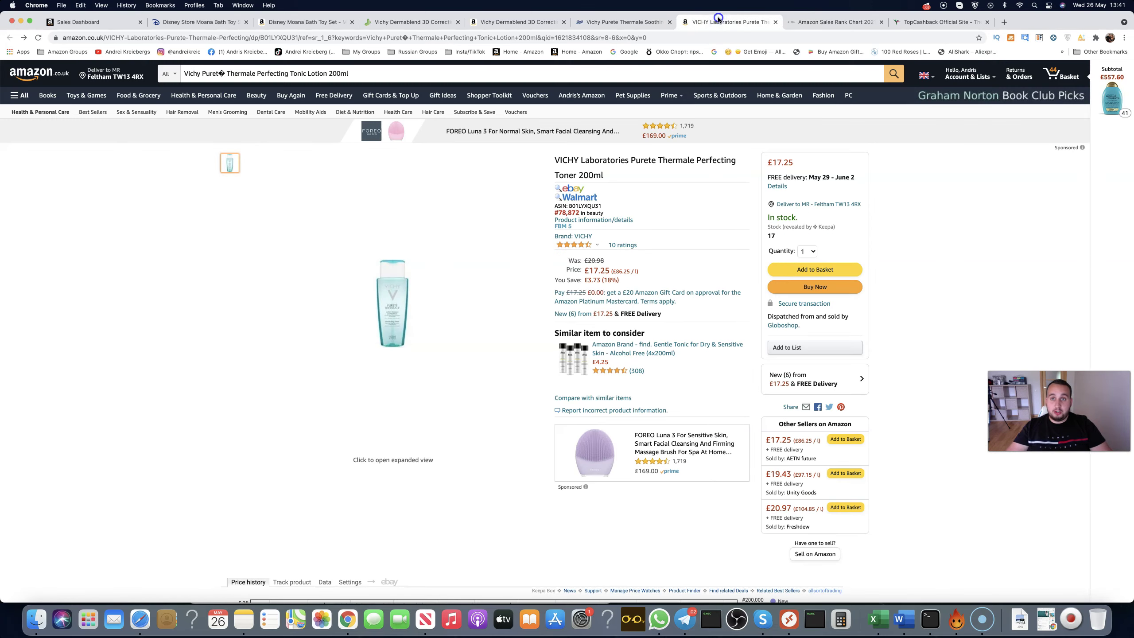
{"action": "scroll", "coordinate": [715, 351], "scroll_direction": "down", "scroll_amount": 10}
{"action": "scroll", "coordinate": [715, 350], "scroll_direction": "down", "scroll_amount": 5}
{"action": "scroll", "coordinate": [715, 351], "scroll_direction": "down", "scroll_amount": 8}
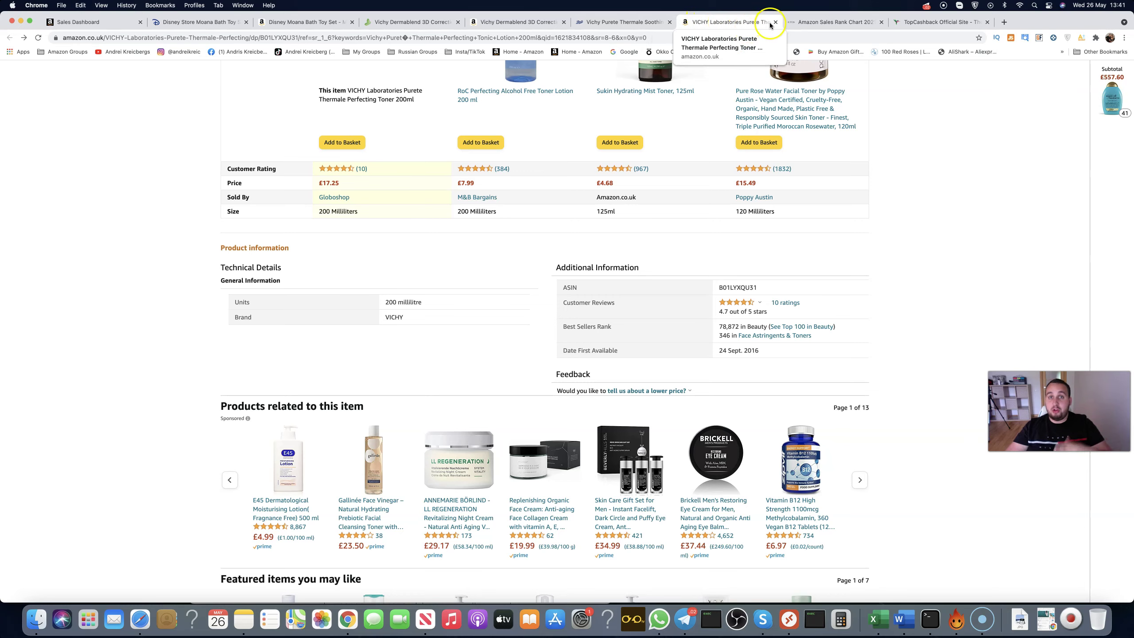
{"action": "left_click", "coordinate": [219, 21]}
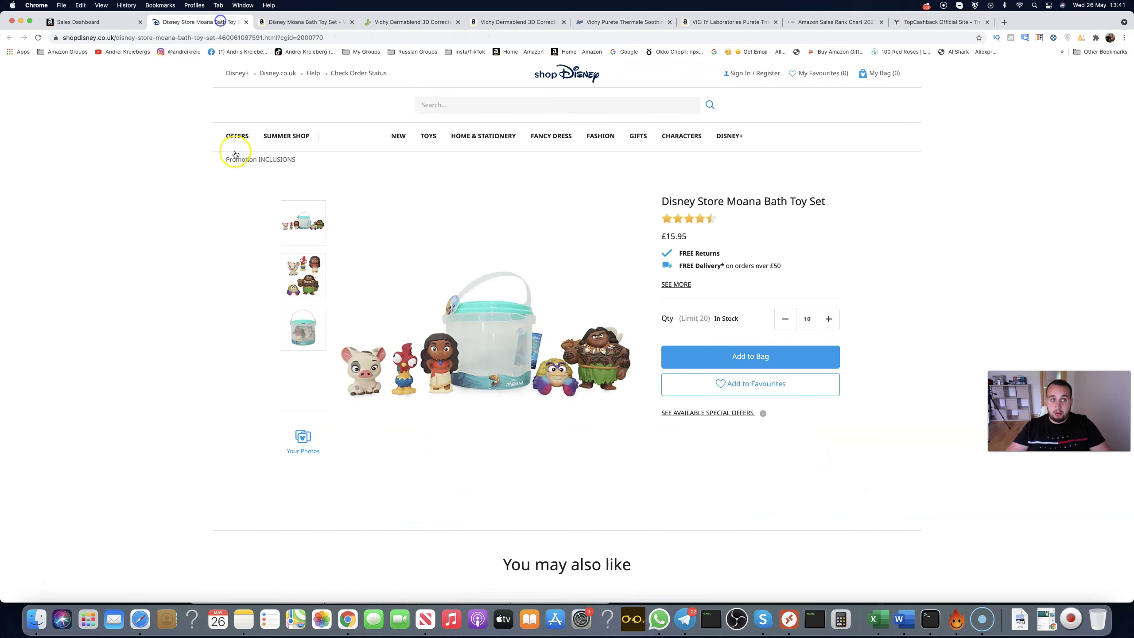
- Go from the shopDisney home page to the Mini Bean Bags Multibuy offer
{"action": "left_click", "coordinate": [552, 78]}
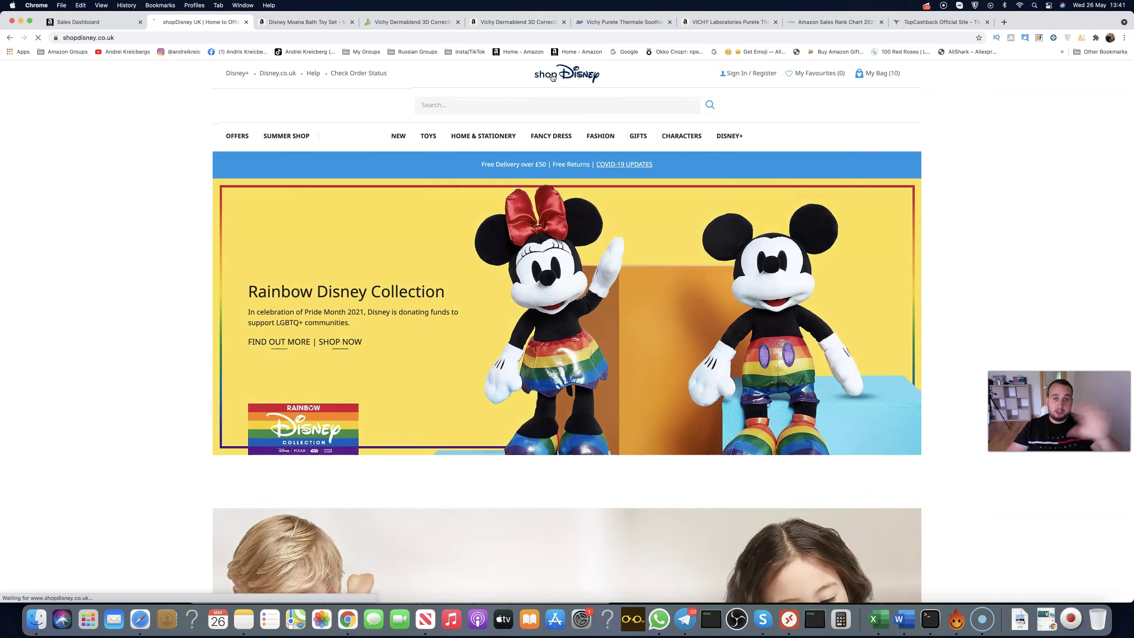
{"action": "left_click", "coordinate": [238, 136]}
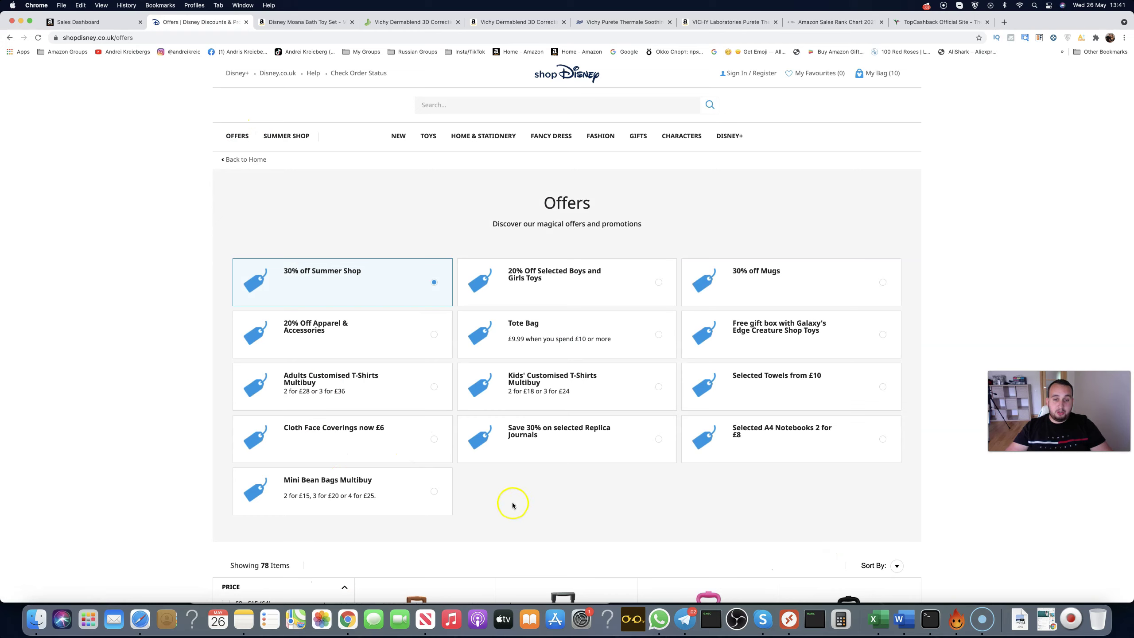
{"action": "left_click", "coordinate": [337, 485]}
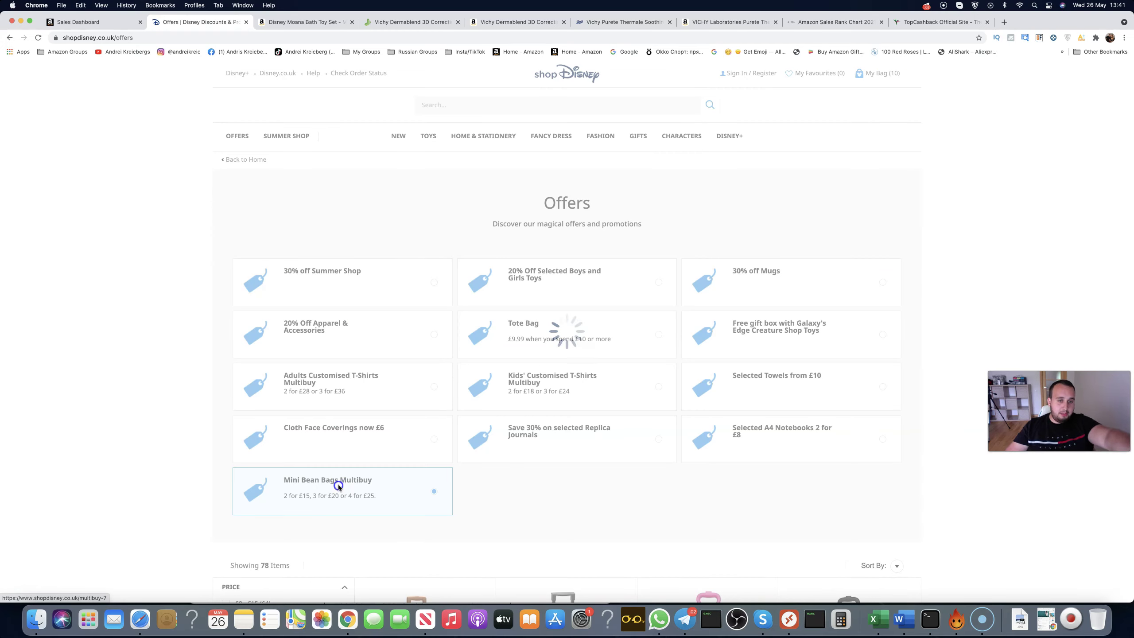
{"action": "scroll", "coordinate": [566, 355], "scroll_direction": "down", "scroll_amount": 5}
{"action": "scroll", "coordinate": [567, 355], "scroll_direction": "down", "scroll_amount": 5}
{"action": "scroll", "coordinate": [597, 390], "scroll_direction": "down", "scroll_amount": 3}
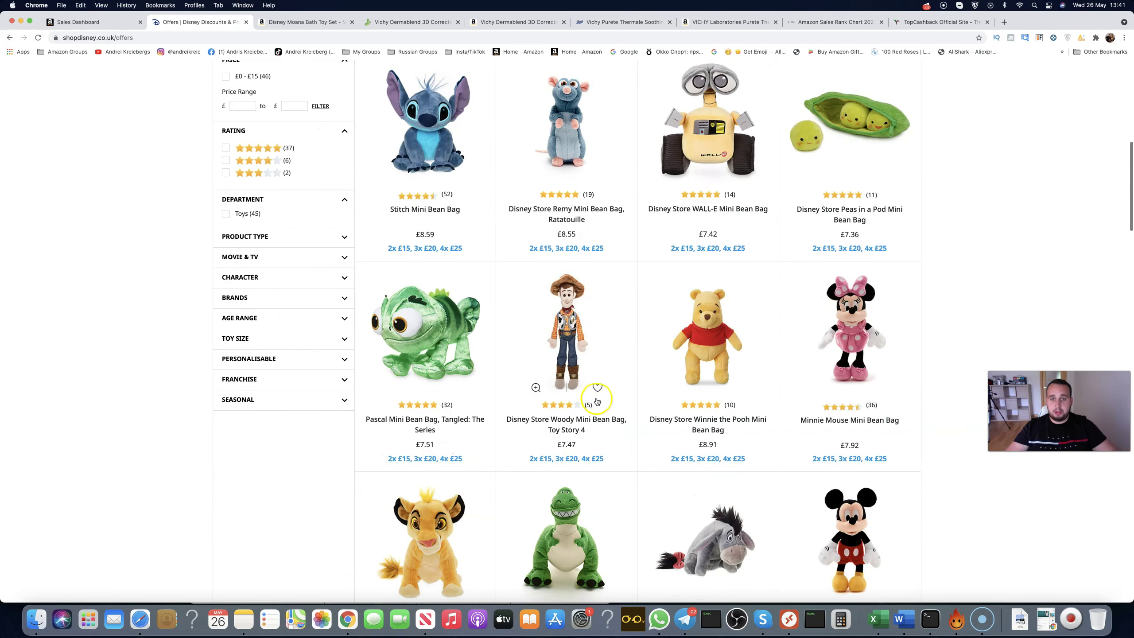
{"action": "scroll", "coordinate": [597, 390], "scroll_direction": "up", "scroll_amount": 3}
{"action": "scroll", "coordinate": [567, 354], "scroll_direction": "up", "scroll_amount": 5}
{"action": "scroll", "coordinate": [487, 337], "scroll_direction": "down", "scroll_amount": 2}
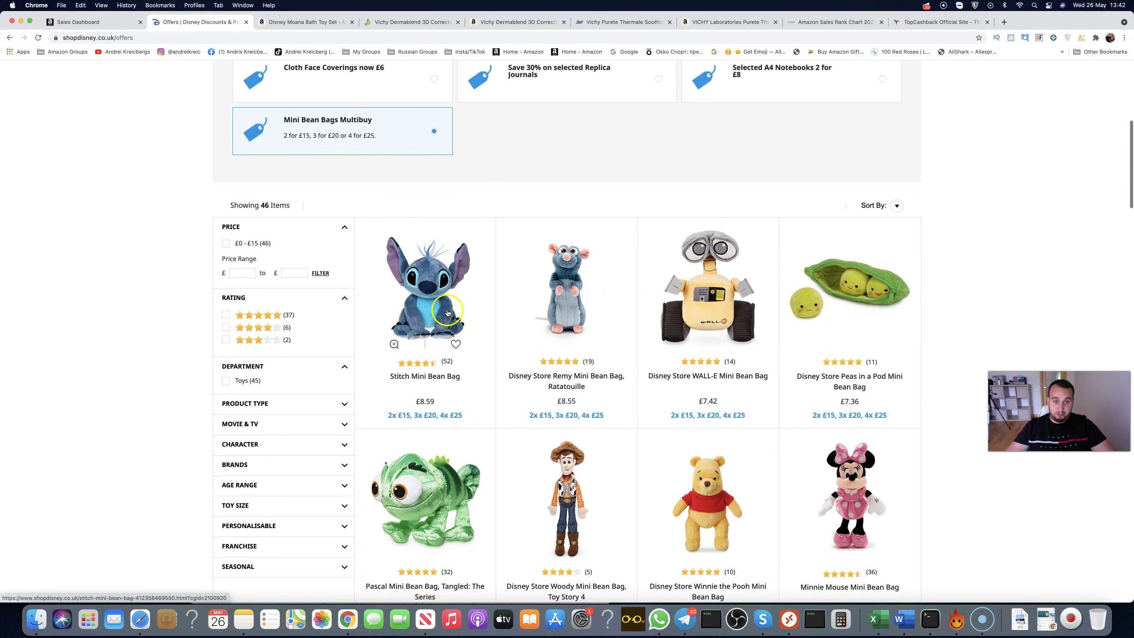
- Open the Stitch, Remy, WALL-E and Peas in a Pod mini bean bags in new tabs
{"action": "left_click", "coordinate": [449, 310], "text": "super"}
{"action": "left_click", "coordinate": [567, 293], "text": "super"}
{"action": "left_click", "coordinate": [708, 292], "text": "super"}
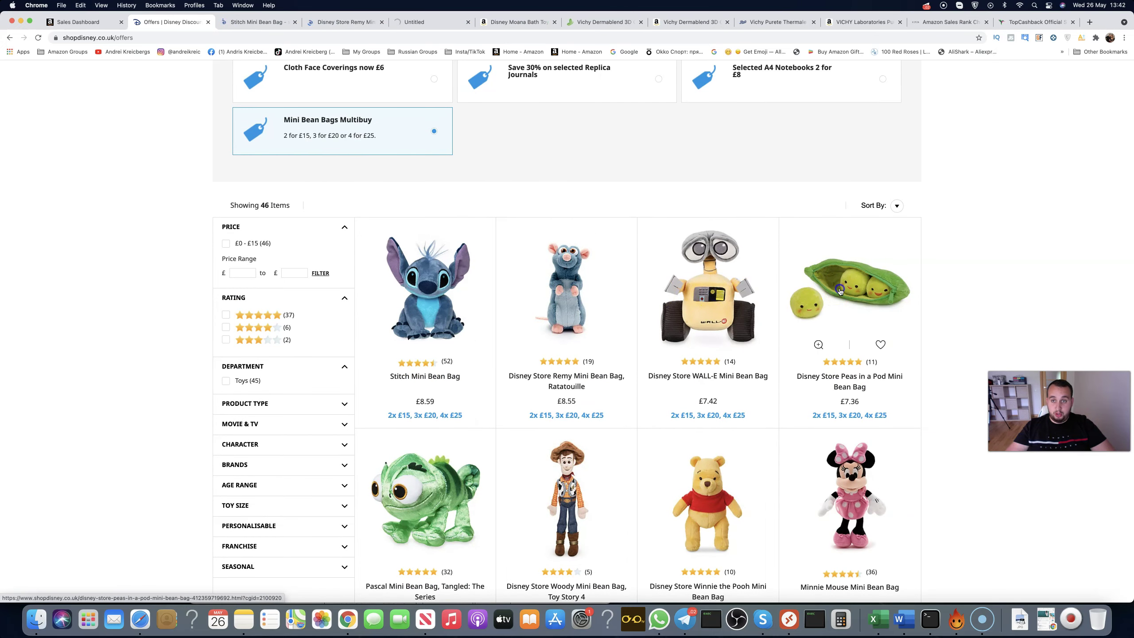
{"action": "left_click", "coordinate": [839, 290], "text": "super"}
- Copy the Stitch Mini Bean Bag product title from the shopDisney page
{"action": "left_click", "coordinate": [249, 22]}
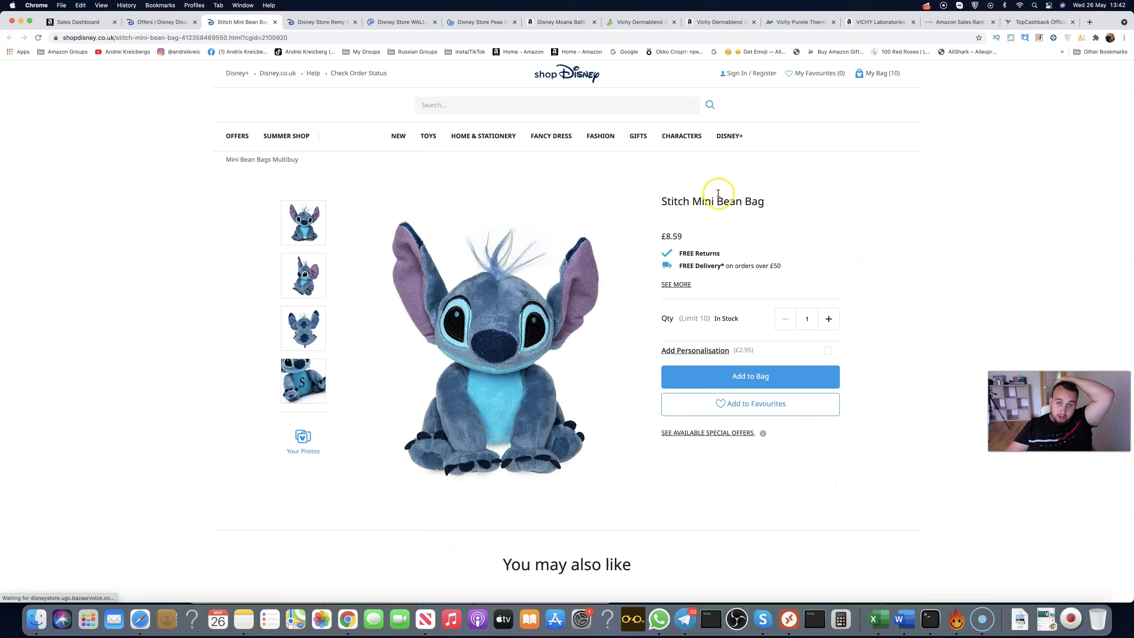
{"action": "left_click_drag", "start_coordinate": [767, 202], "coordinate": [659, 202]}
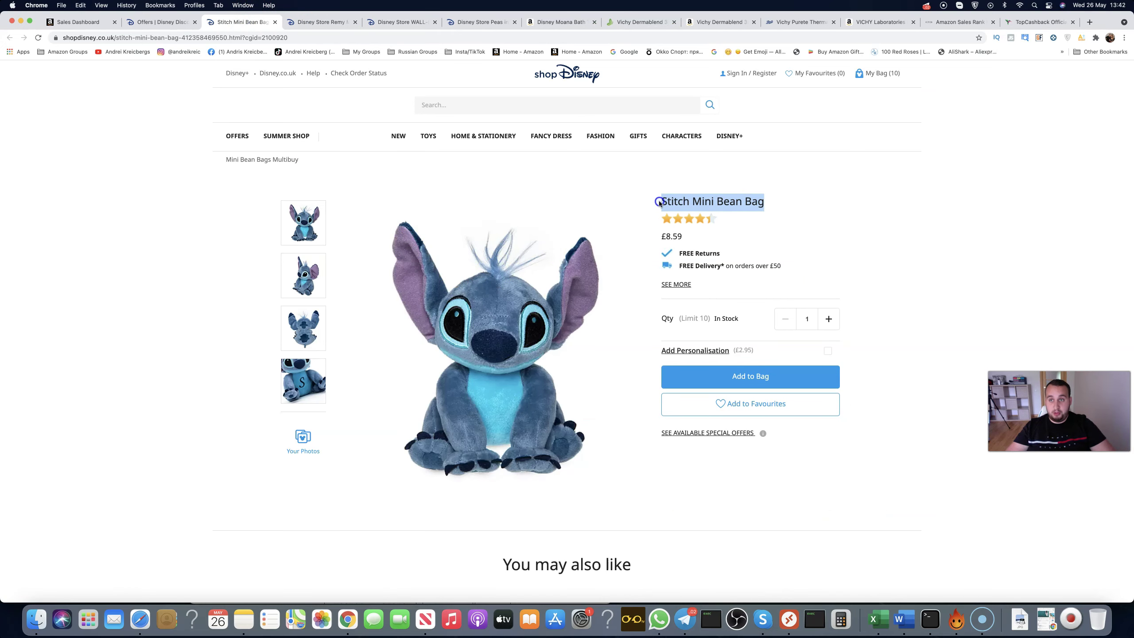
{"action": "key", "text": "super+c"}
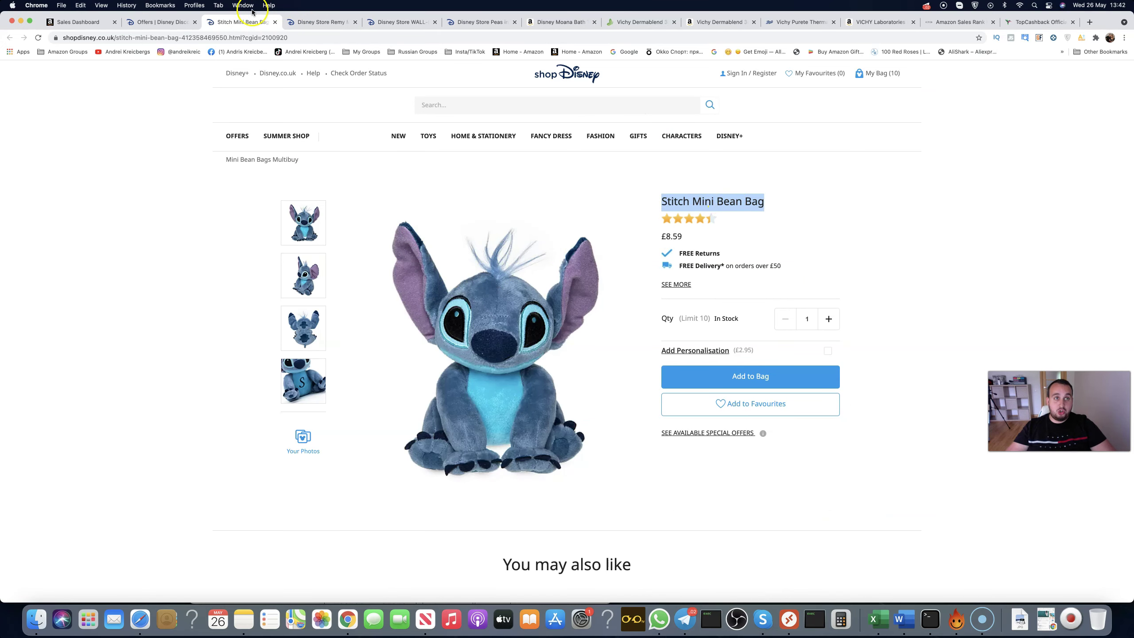
- Search Amazon for the Stitch title, open the £12.99 listing, and dock shopDisney beside it
{"action": "left_click", "coordinate": [558, 21]}
{"action": "scroll", "coordinate": [352, 124], "scroll_direction": "up", "scroll_amount": 10}
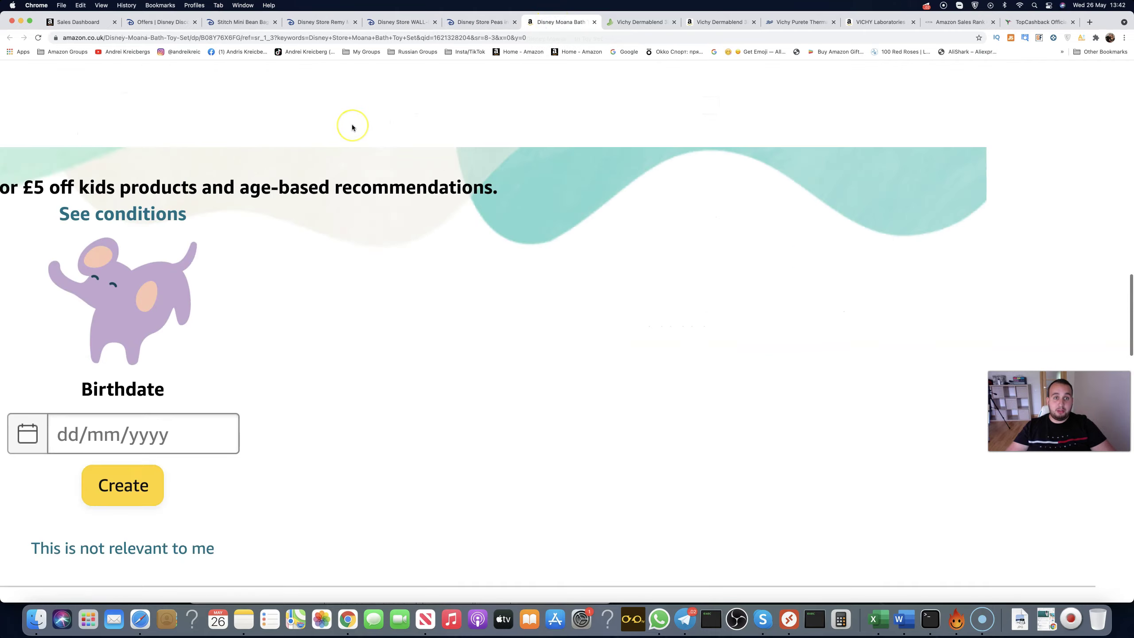
{"action": "key", "text": "super+minus"}
{"action": "scroll", "coordinate": [352, 124], "scroll_direction": "up", "scroll_amount": 15}
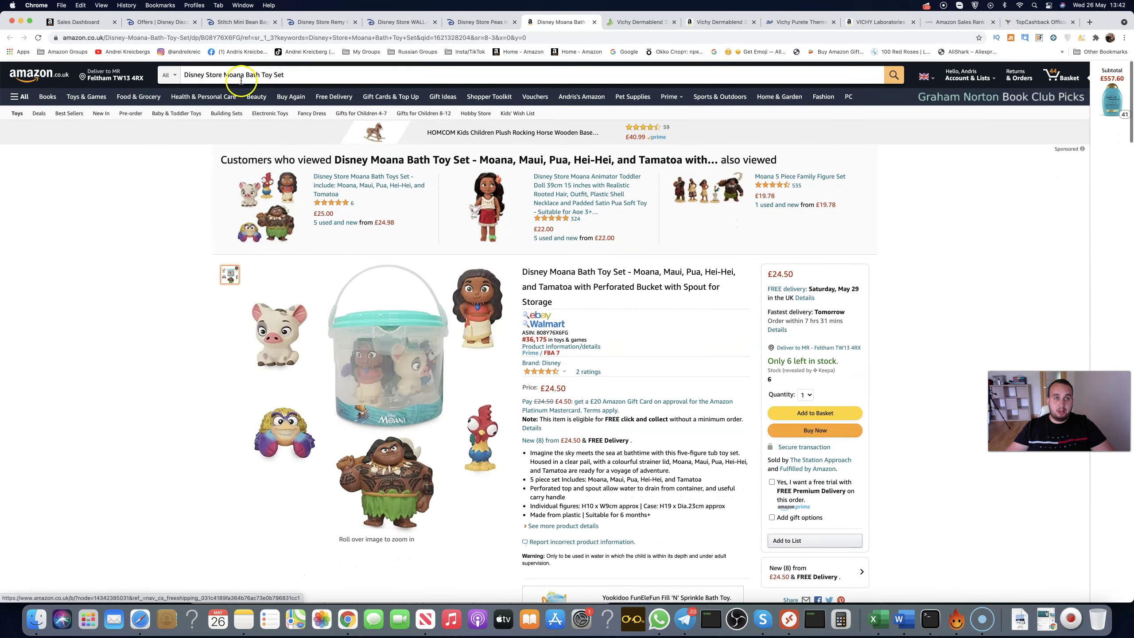
{"action": "left_click", "coordinate": [302, 74]}
{"action": "key", "text": "super+a"}
{"action": "key", "text": "super+v"}
{"action": "key", "text": "Return"}
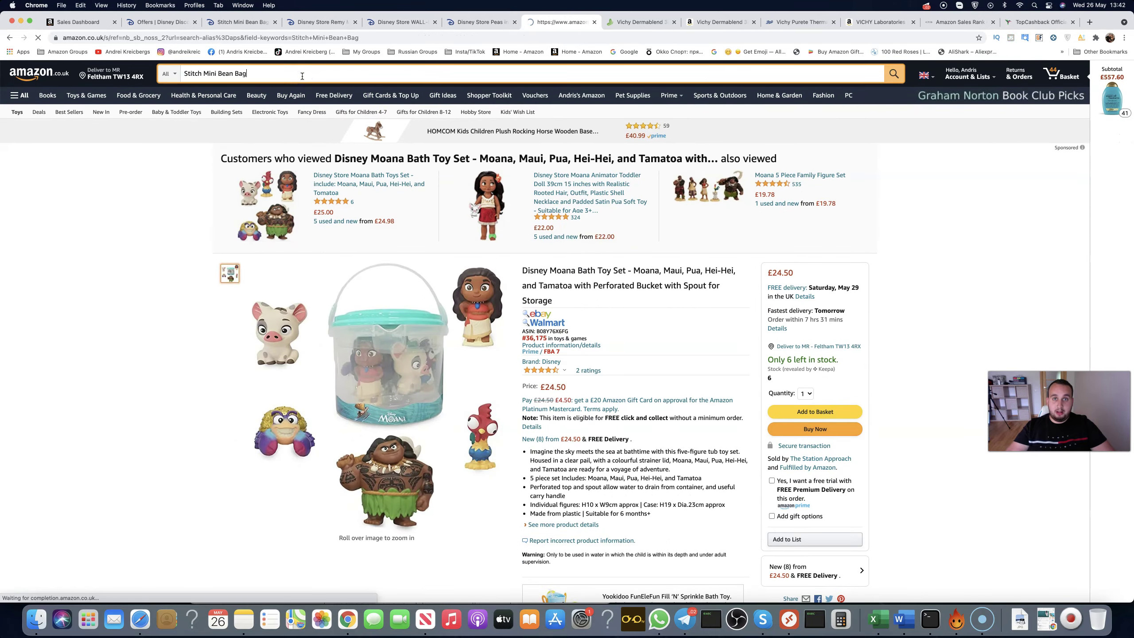
{"action": "scroll", "coordinate": [422, 362], "scroll_direction": "down", "scroll_amount": 2}
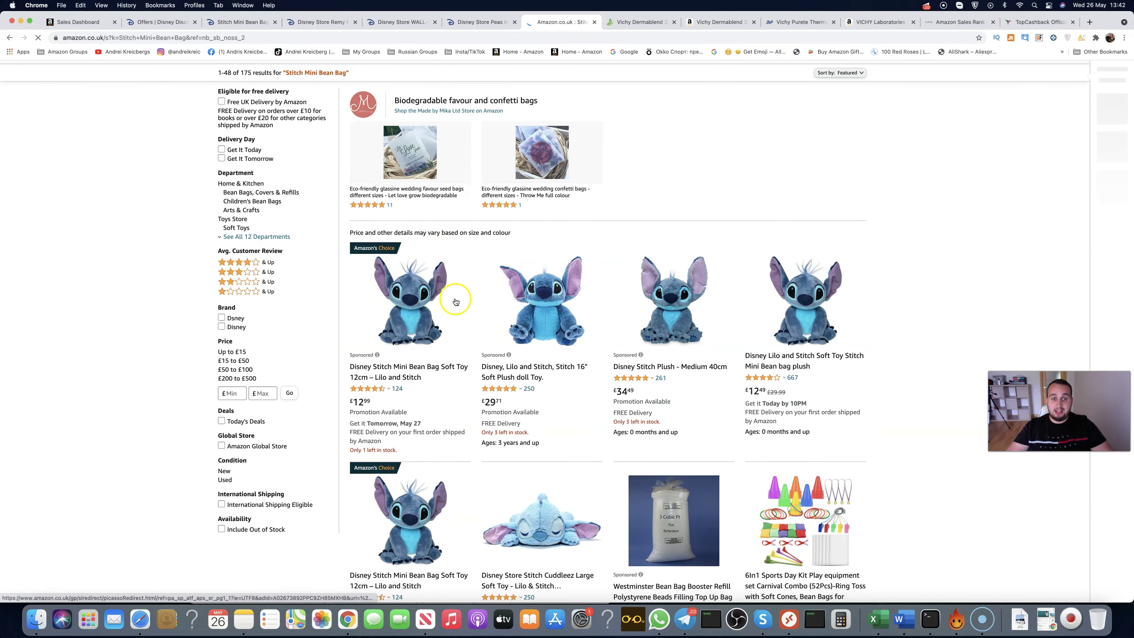
{"action": "left_click", "coordinate": [413, 379]}
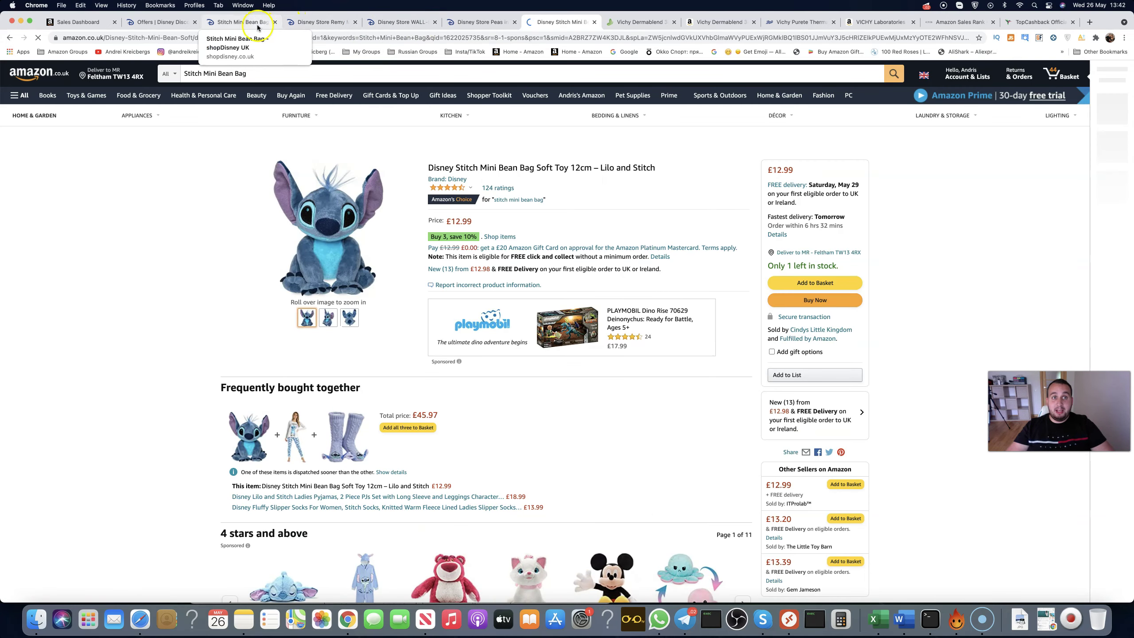
{"action": "left_click_drag", "start_coordinate": [302, 18], "coordinate": [491, 26]}
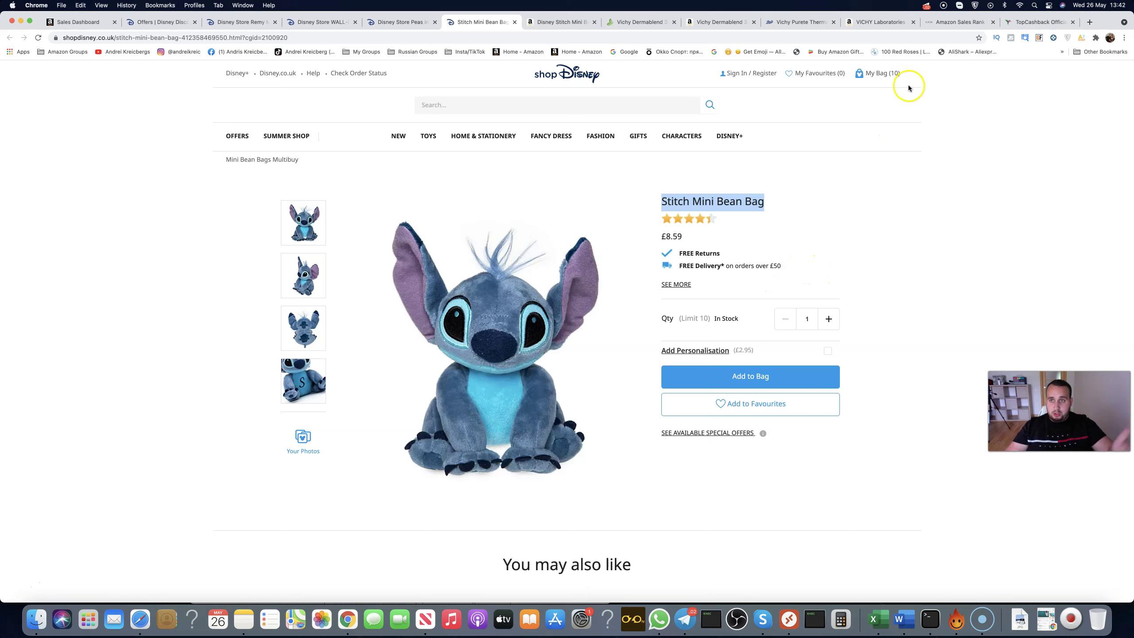
- Review the shopDisney bag of 10 Stitch bean bags: £85.90 less £20.90, totalling £65.00
{"action": "left_click", "coordinate": [881, 73]}
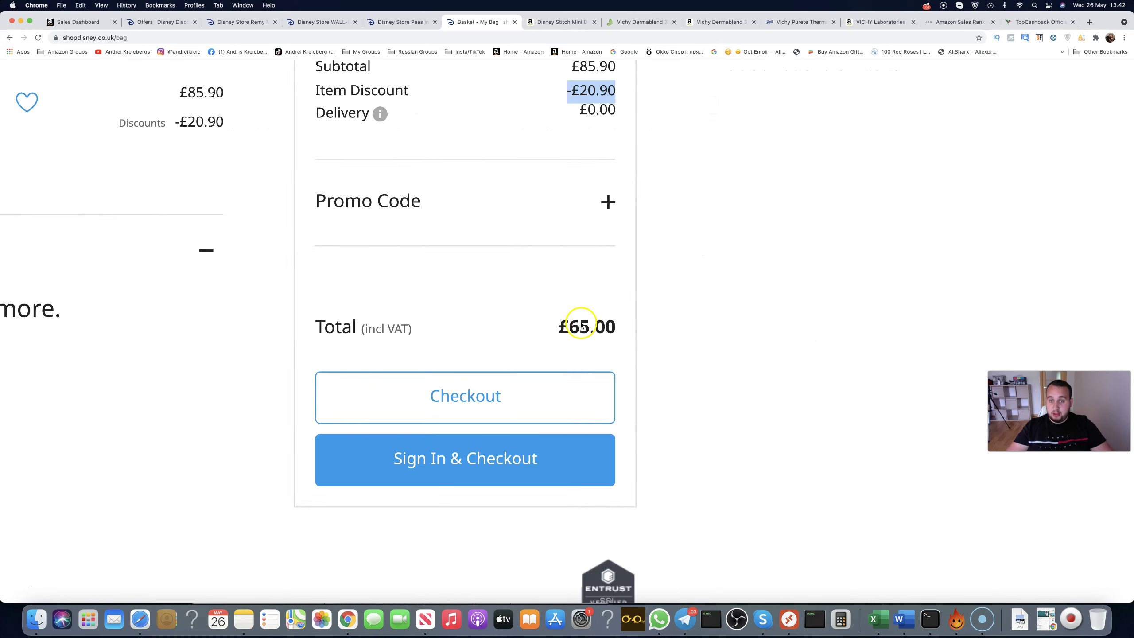
{"action": "scroll", "coordinate": [689, 325], "scroll_direction": "down", "scroll_amount": 3}
{"action": "scroll", "coordinate": [689, 325], "scroll_direction": "up", "scroll_amount": 3}
{"action": "left_click", "coordinate": [554, 22]}
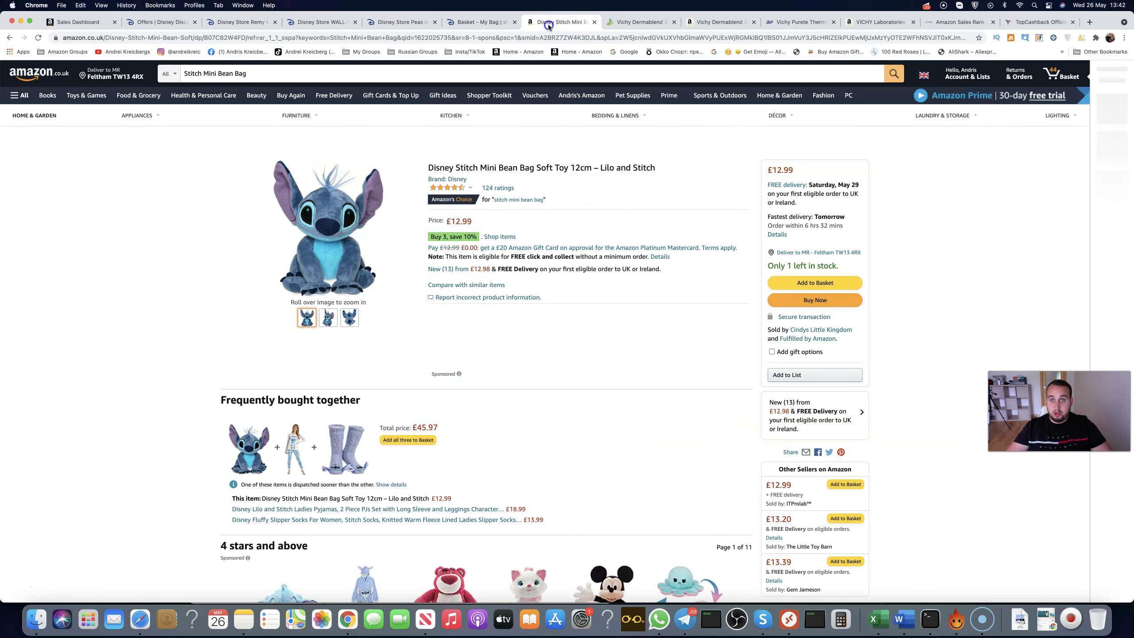
- Run AMZScout's FBA calculator on Stitch at £6.50 cost: £2.45 profit, 37.72% ROI
{"action": "left_click", "coordinate": [1076, 38]}
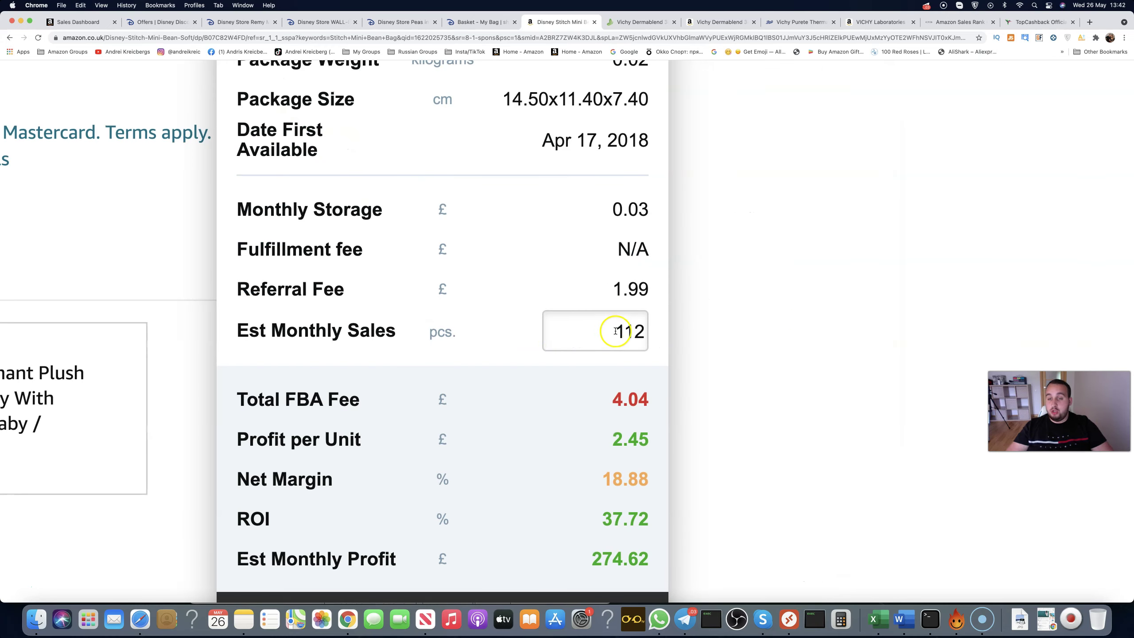
{"action": "left_click", "coordinate": [868, 329]}
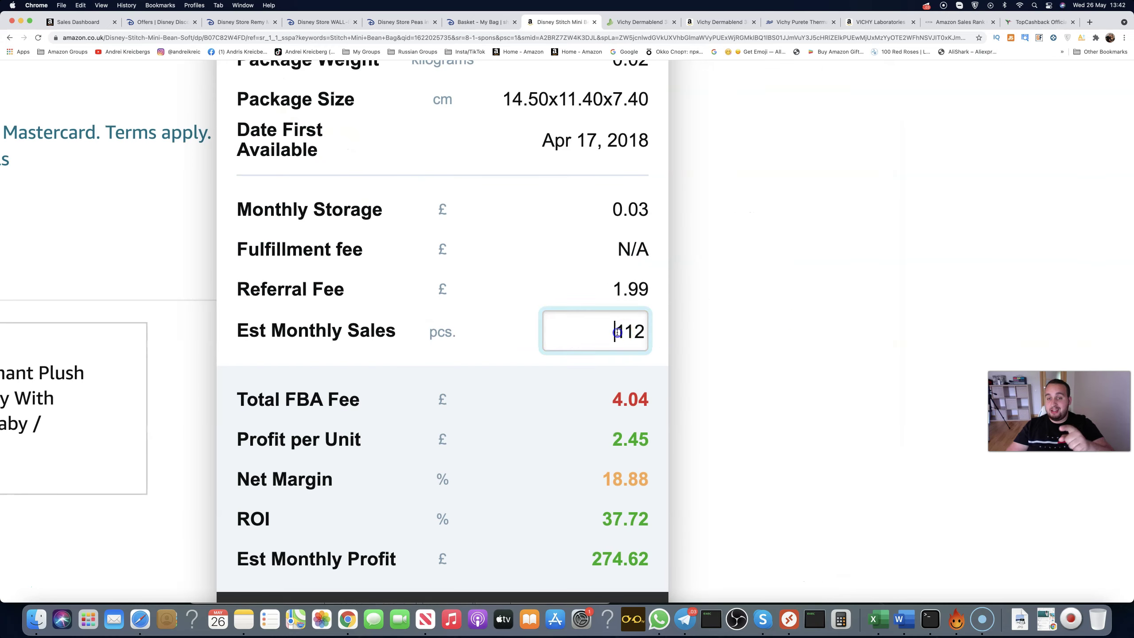
{"action": "left_click_drag", "start_coordinate": [614, 331], "coordinate": [650, 333]}
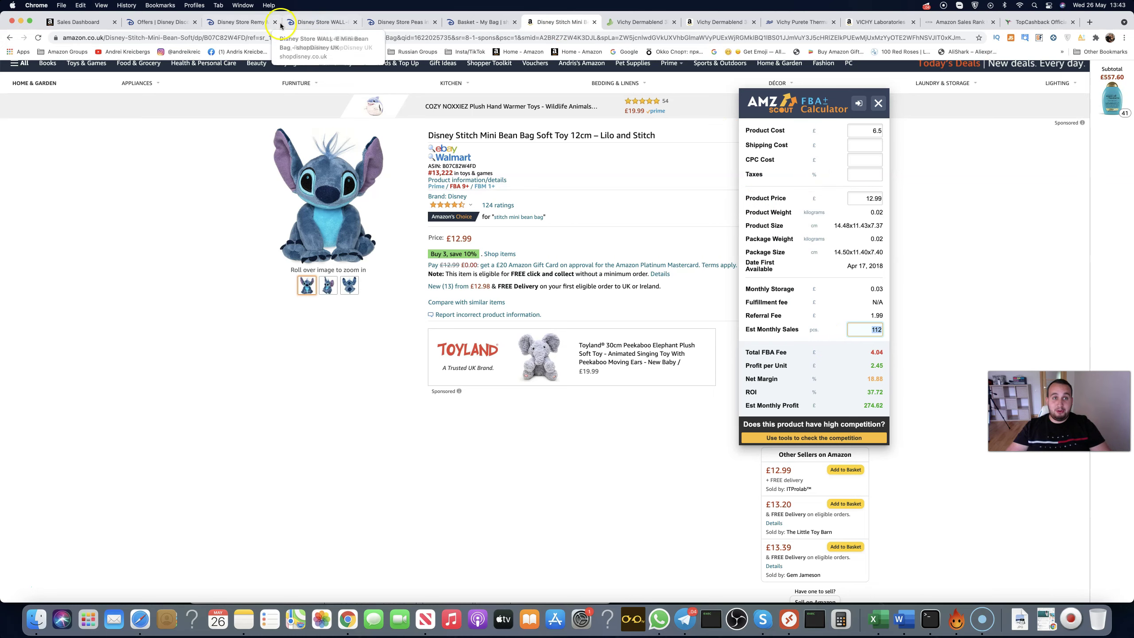
{"action": "left_click", "coordinate": [239, 22]}
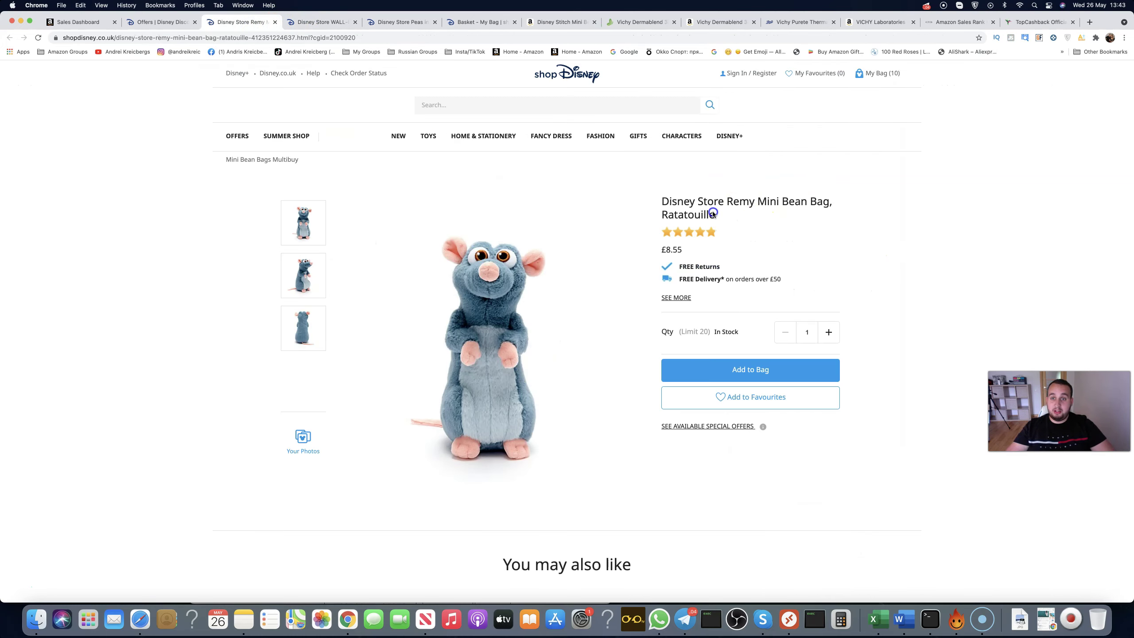
- Search Amazon for the copied 'Disney Store Remy Mini Bean Bag, Ratatouille' title
{"action": "left_click_drag", "start_coordinate": [716, 215], "coordinate": [662, 199]}
{"action": "key", "text": "super+c"}
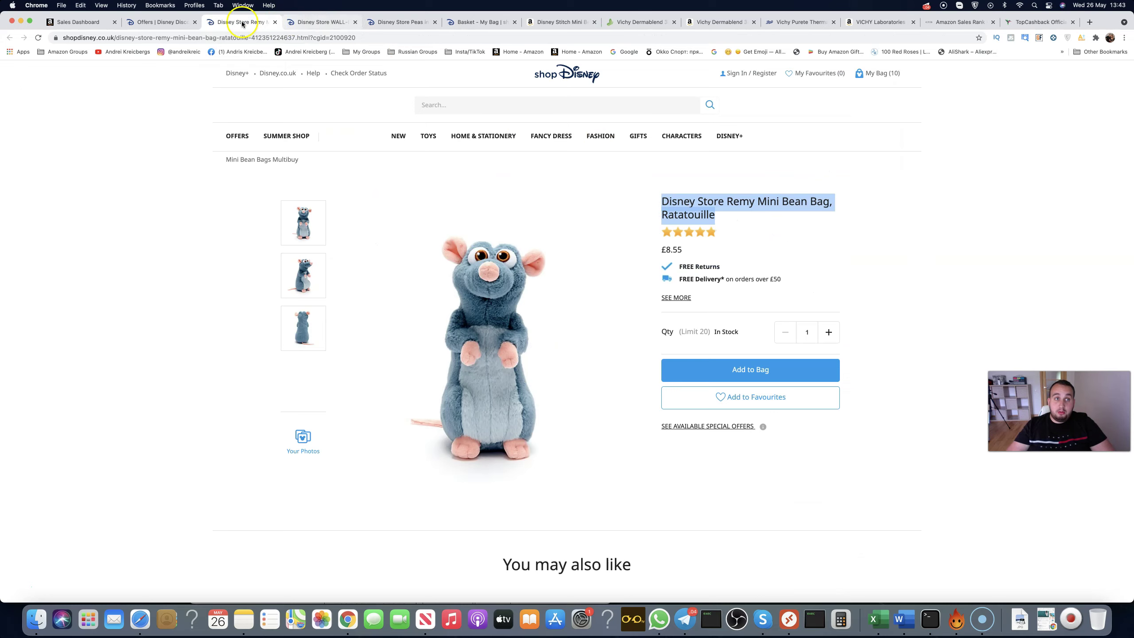
{"action": "left_click", "coordinate": [549, 22]}
{"action": "scroll", "coordinate": [344, 112], "scroll_direction": "up", "scroll_amount": 2}
{"action": "left_click", "coordinate": [280, 72]}
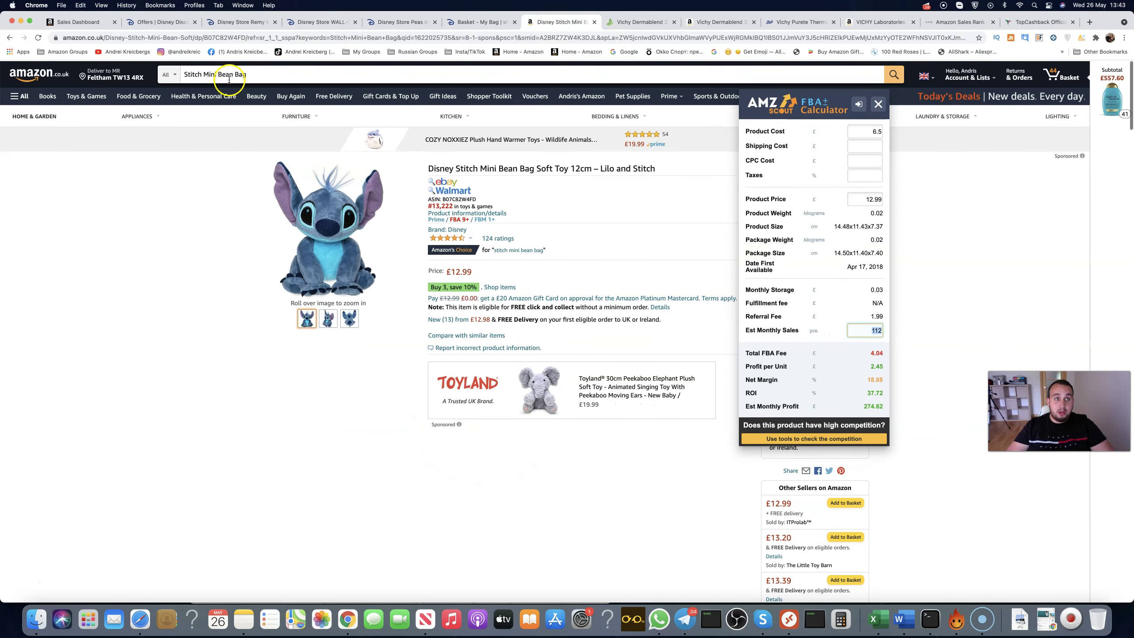
{"action": "key", "text": "super+v"}
{"action": "key", "text": "Return"}
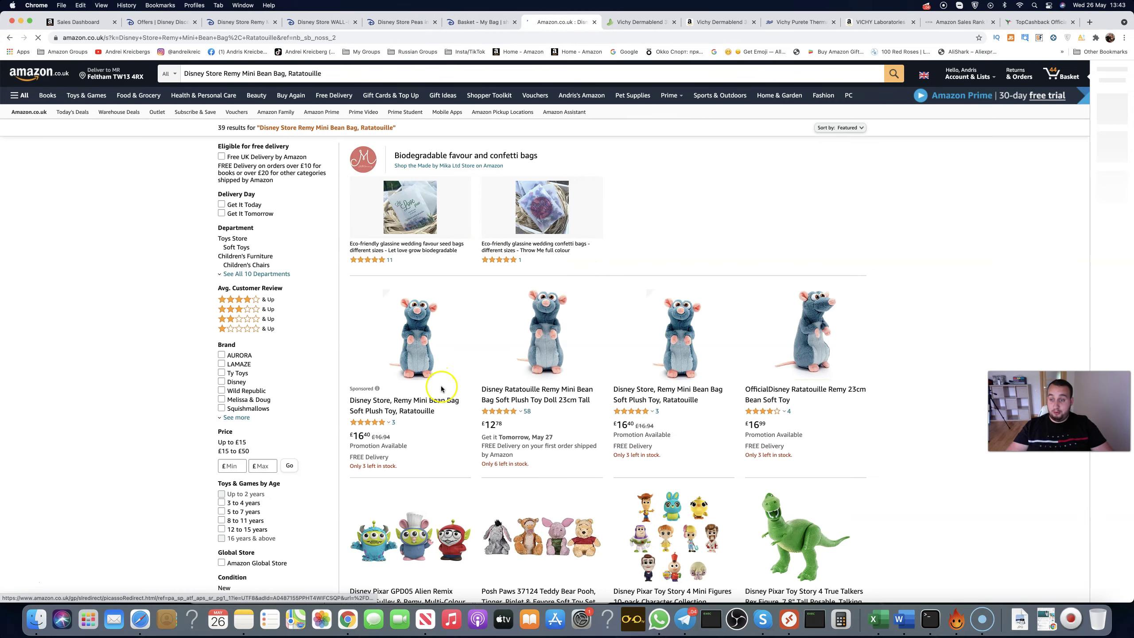
{"action": "left_click", "coordinate": [321, 22]}
{"action": "left_click", "coordinate": [241, 21]}
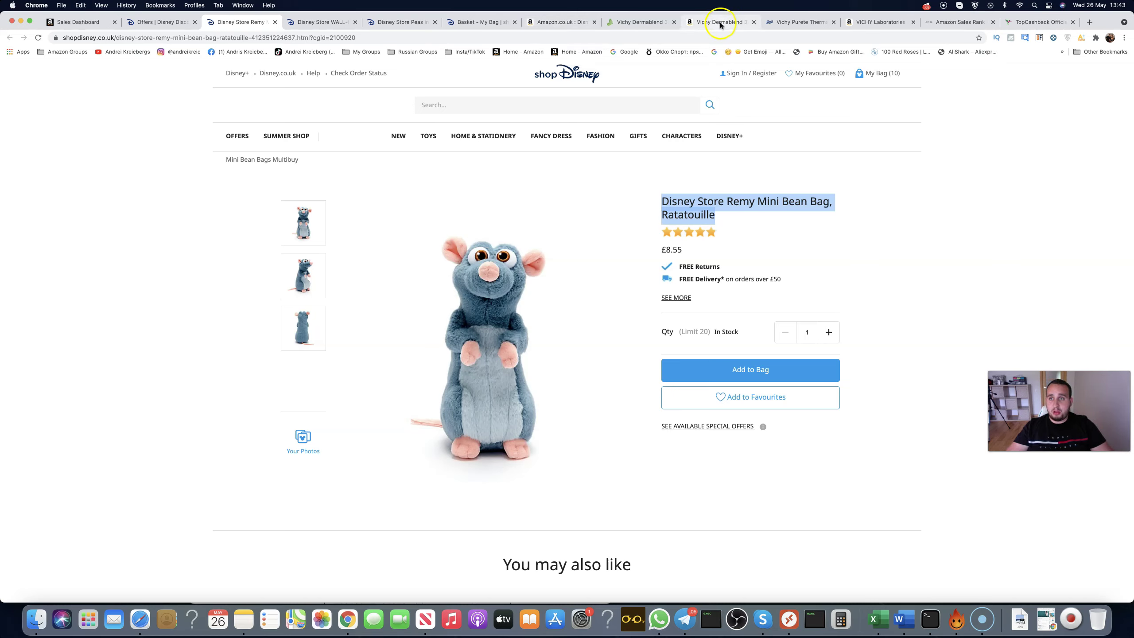
- Search TopCashback for 'boots' and view Boots' 5% exclusive cashback offer among 32 results
{"action": "left_click", "coordinate": [1038, 21]}
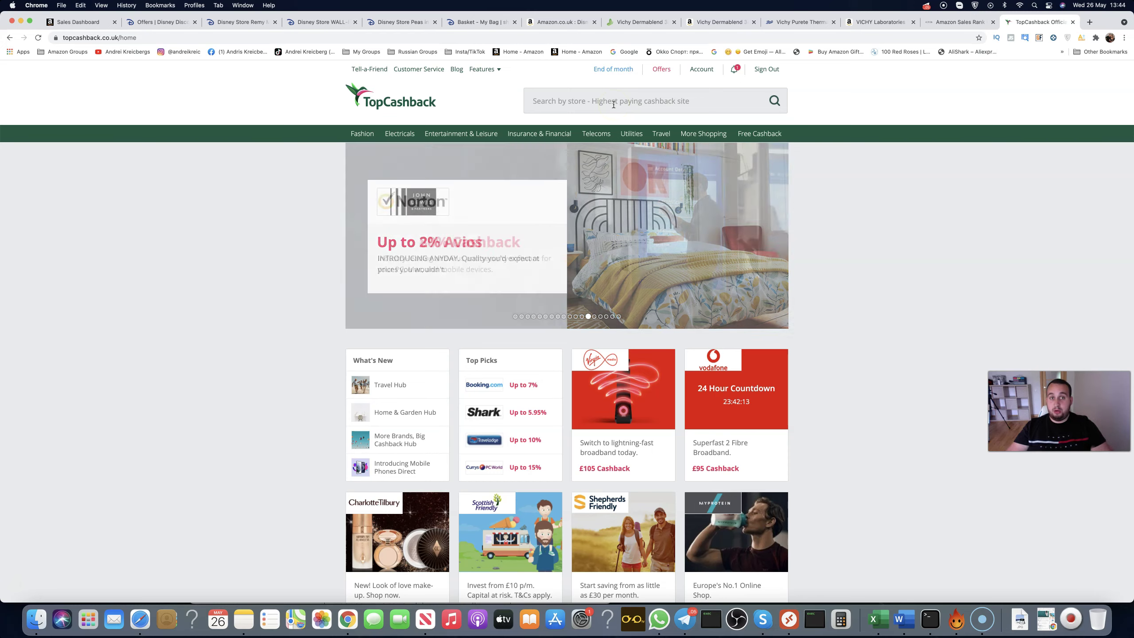
{"action": "left_click", "coordinate": [513, 138]}
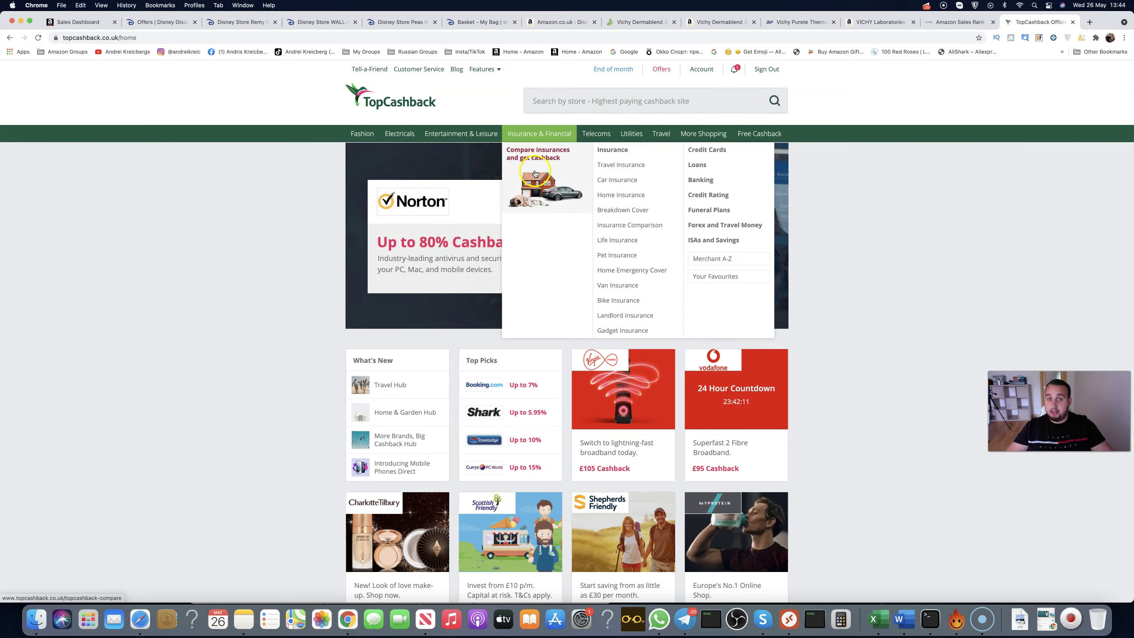
{"action": "left_click", "coordinate": [561, 100]}
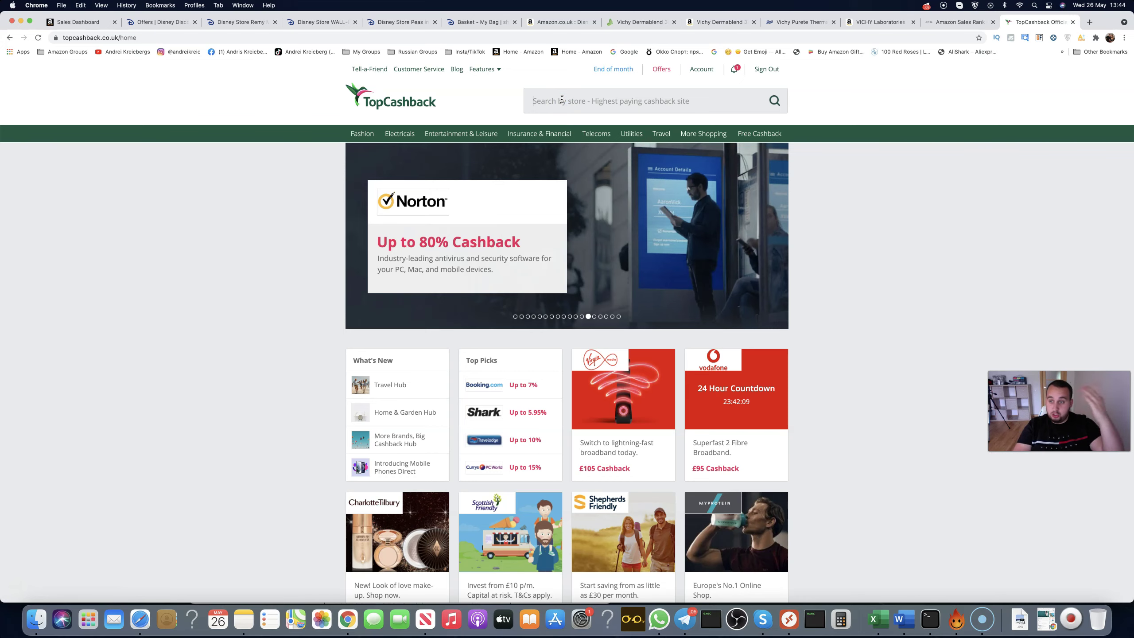
{"action": "type", "text": "boots"}
{"action": "key", "text": "Return"}
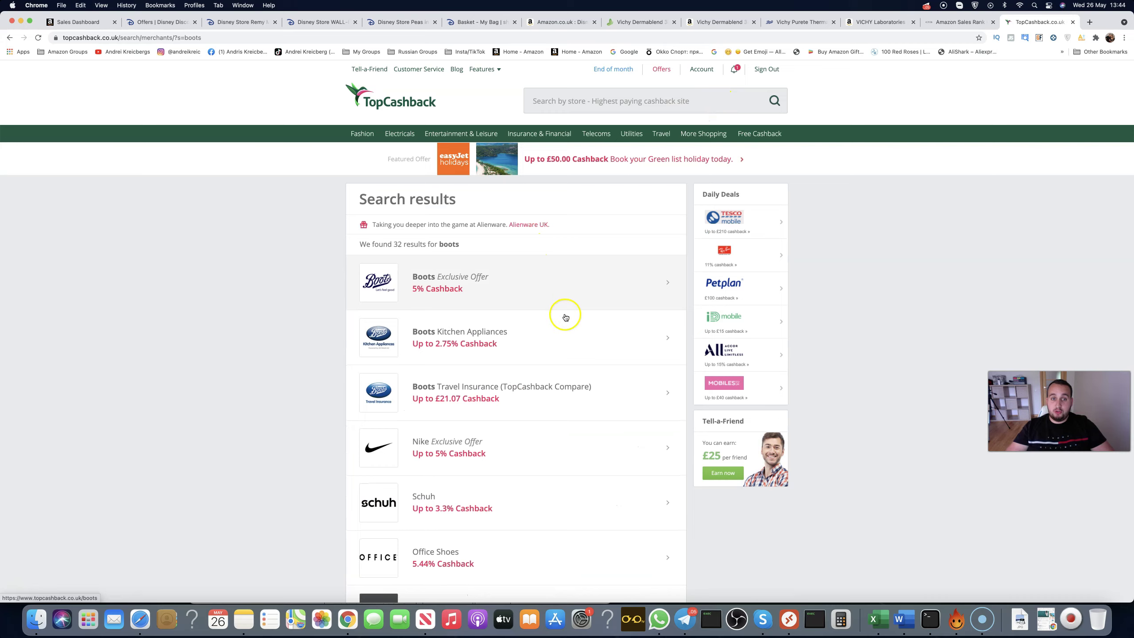
{"action": "scroll", "coordinate": [553, 306], "scroll_direction": "down", "scroll_amount": 1}
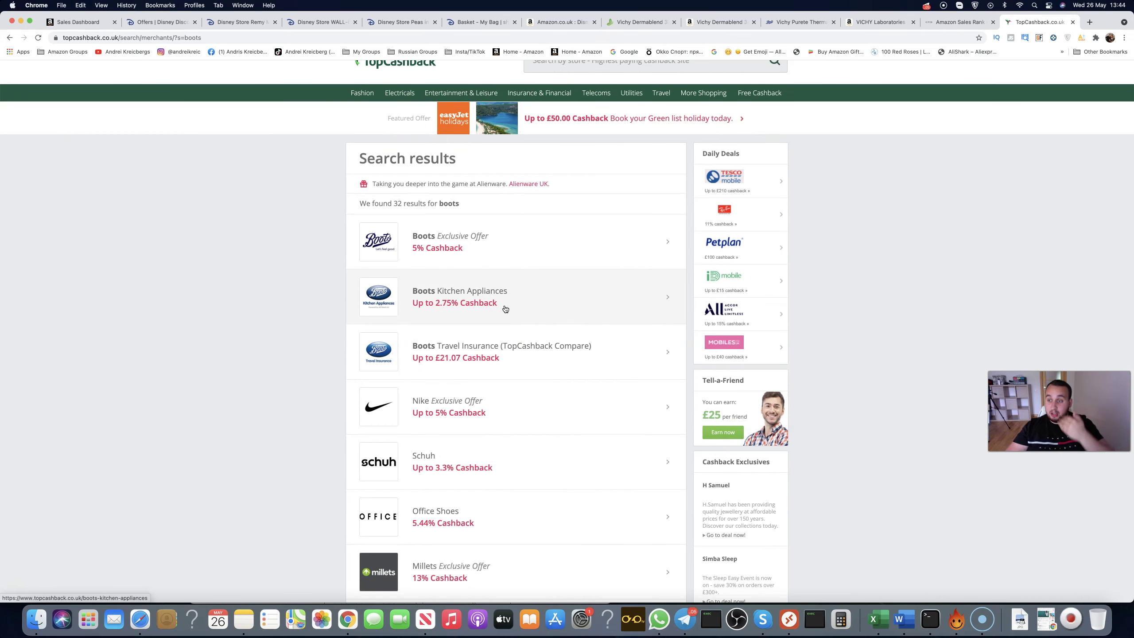
{"action": "left_click", "coordinate": [483, 253]}
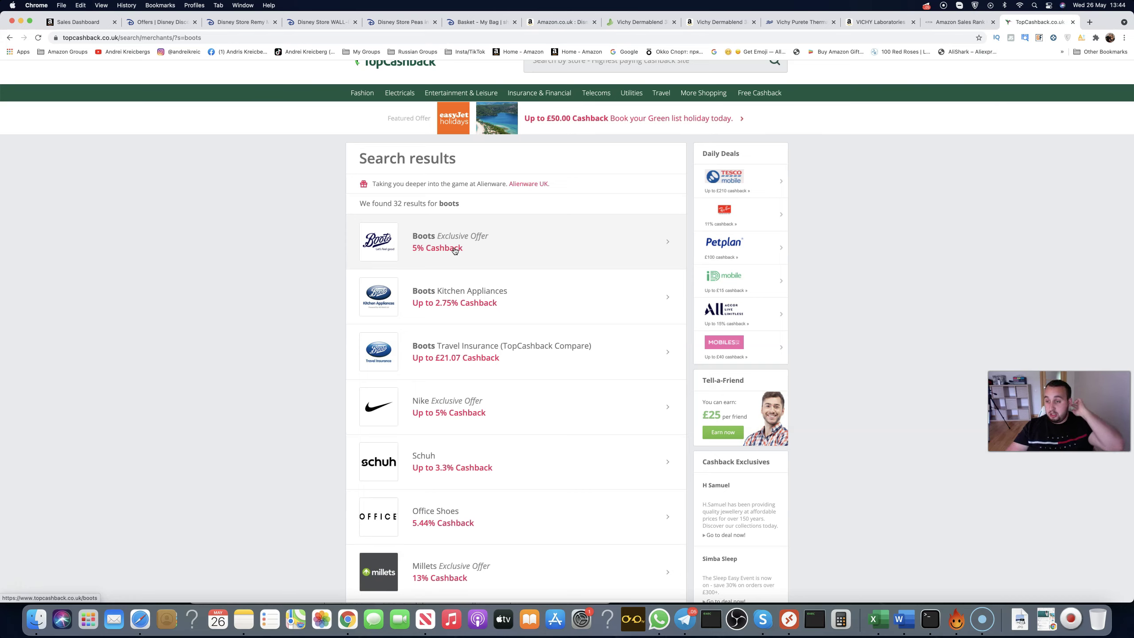
{"action": "left_click", "coordinate": [455, 251]}
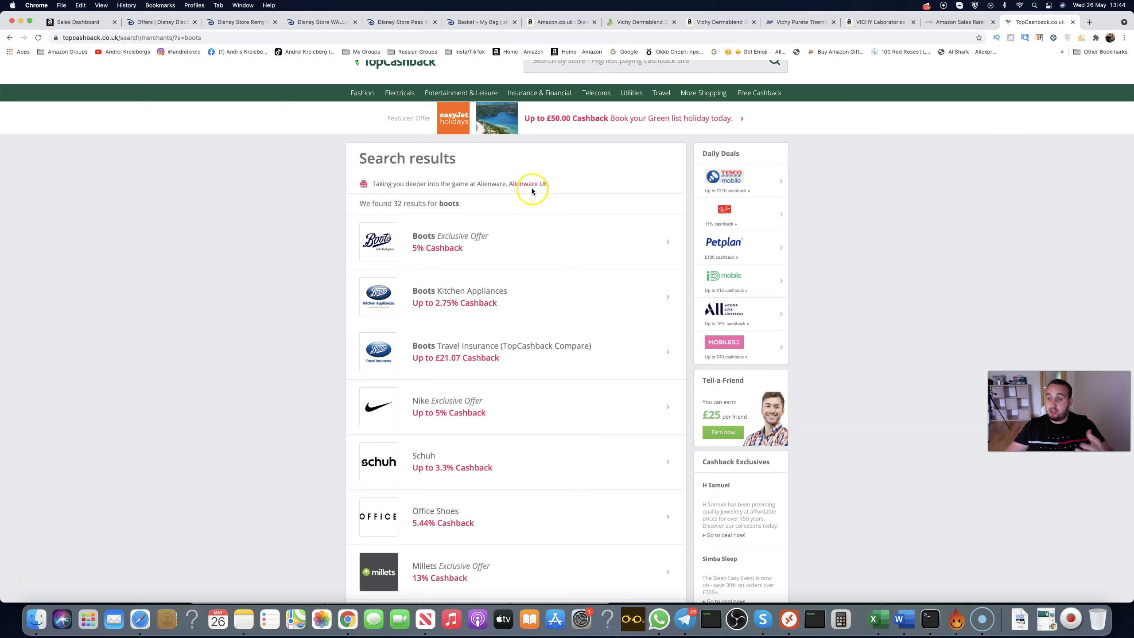
- Bring up the in-stock £7.42 Disney Store WALL-E Mini Bean Bag page
{"action": "left_click", "coordinate": [320, 22]}
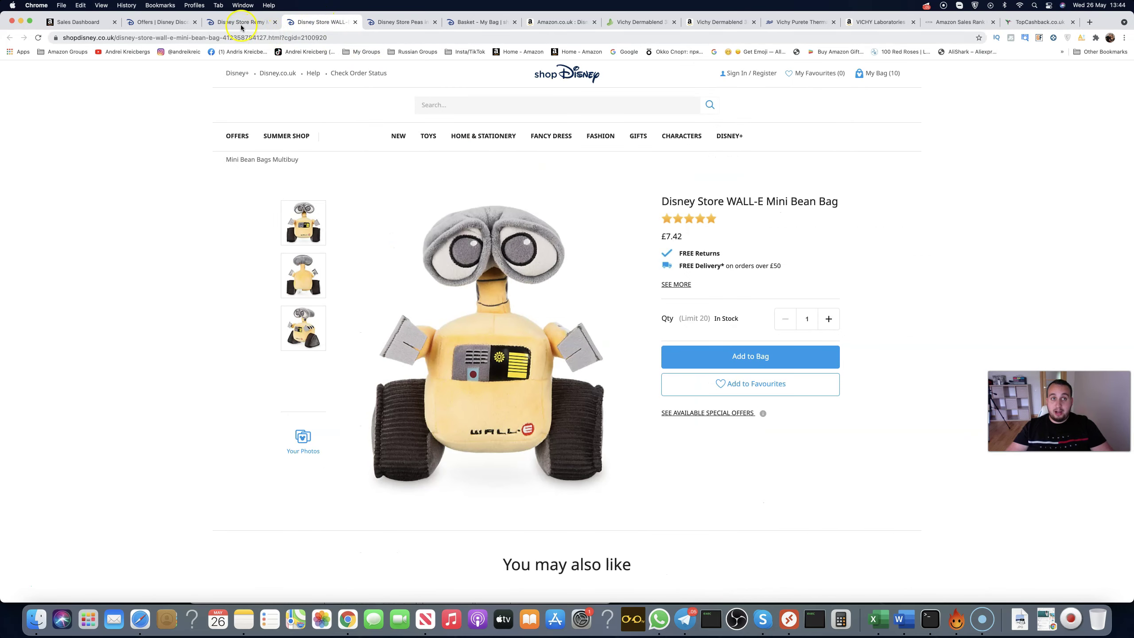